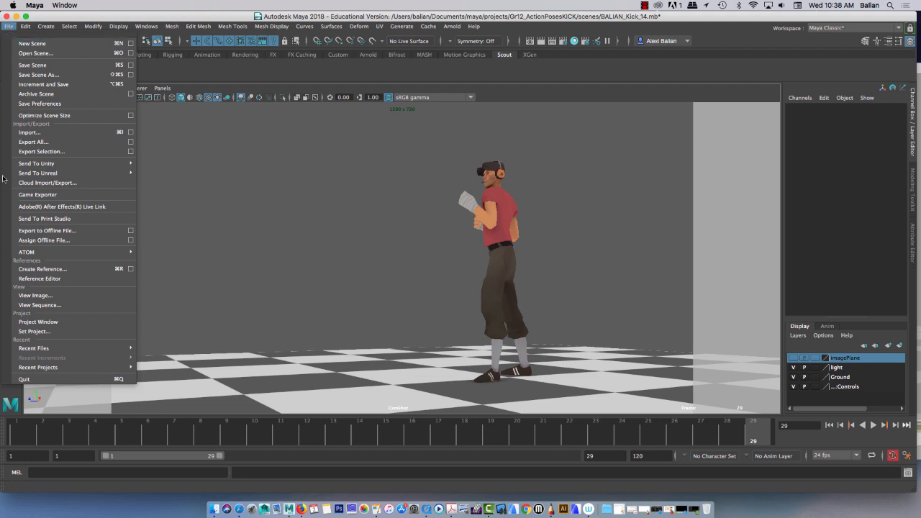
Step: Set the current project to the Gr12_ActionPosesKICK folder
{"action": "left_click", "coordinate": [32, 333]}
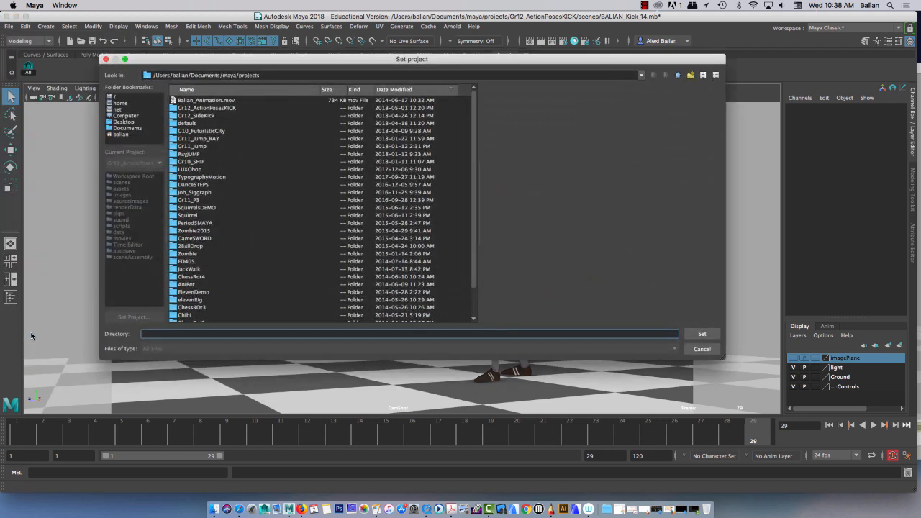
{"action": "left_click", "coordinate": [215, 109]}
{"action": "left_click", "coordinate": [695, 333]}
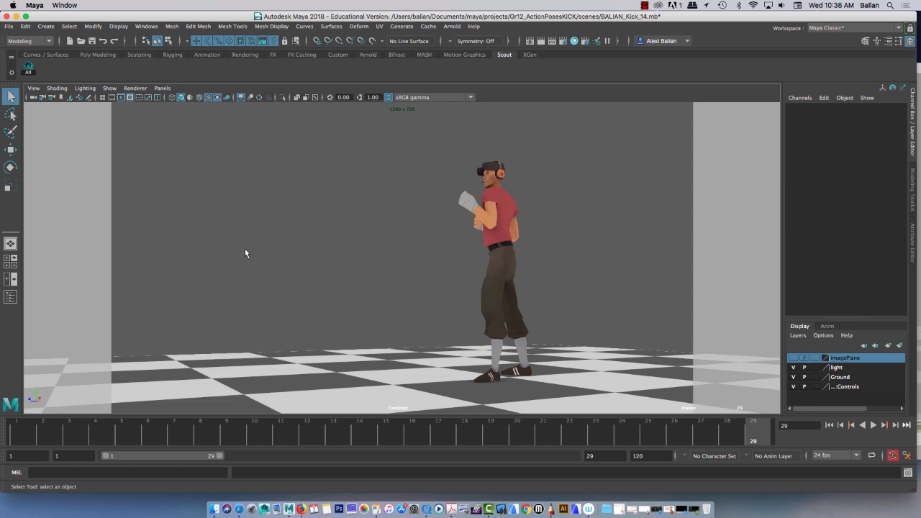
Step: Open the render settings and set the file name prefix to the animator's surname followed by "KickPoses"
{"action": "left_click", "coordinate": [564, 42]}
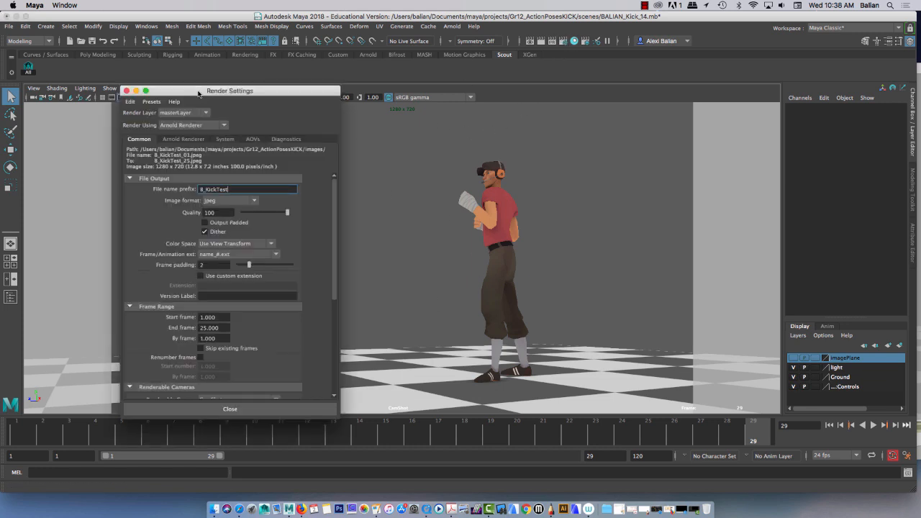
{"action": "left_click_drag", "start_coordinate": [190, 92], "coordinate": [416, 35]}
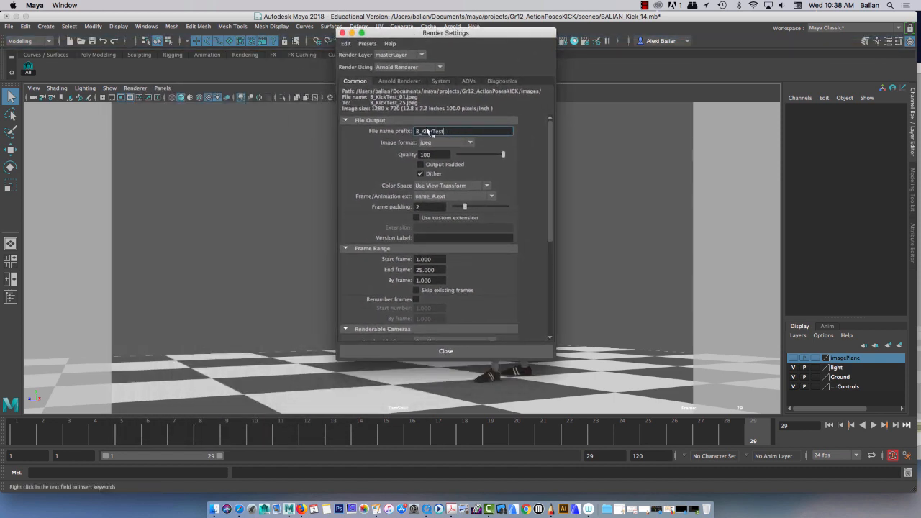
{"action": "left_click_drag", "start_coordinate": [422, 133], "coordinate": [415, 132]}
{"action": "type", "text": "Balian"}
{"action": "left_click", "coordinate": [455, 133]}
{"action": "key", "text": "BackSpace"}
{"action": "key", "text": "BackSpace"}
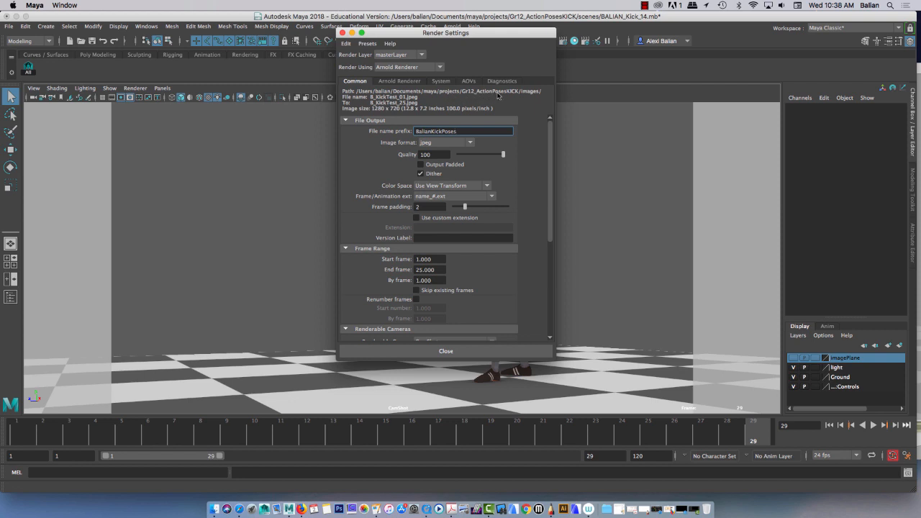
Step: Choose jpeg as the image format and name_#.ext as the frame/animation extension for the render output
{"action": "left_click", "coordinate": [444, 143]}
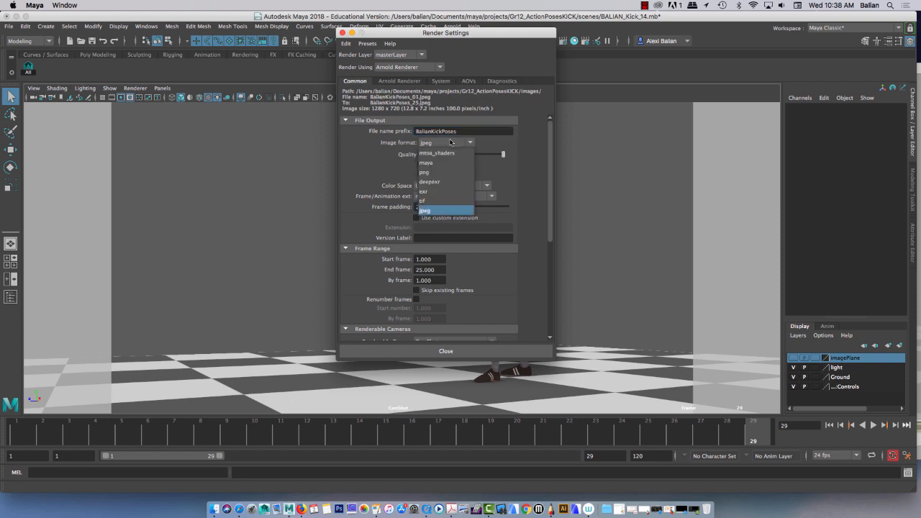
{"action": "left_click", "coordinate": [441, 146]}
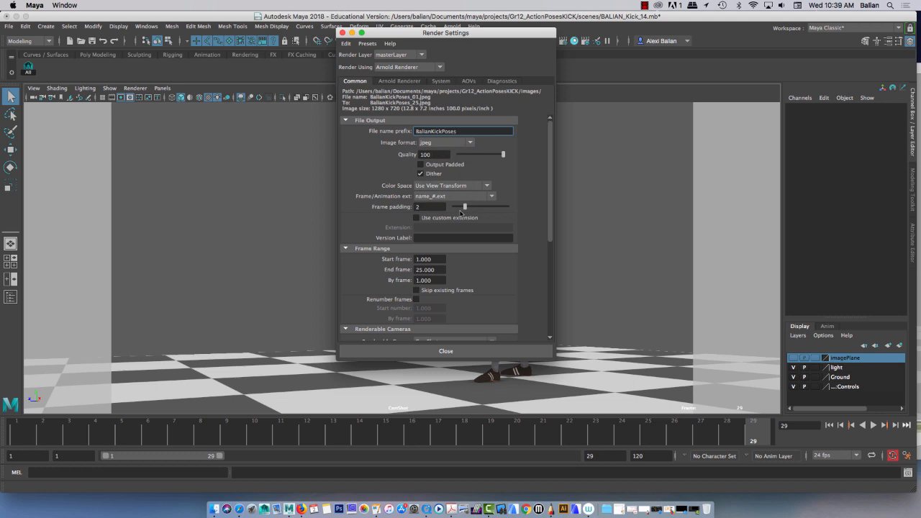
{"action": "left_click", "coordinate": [444, 197]}
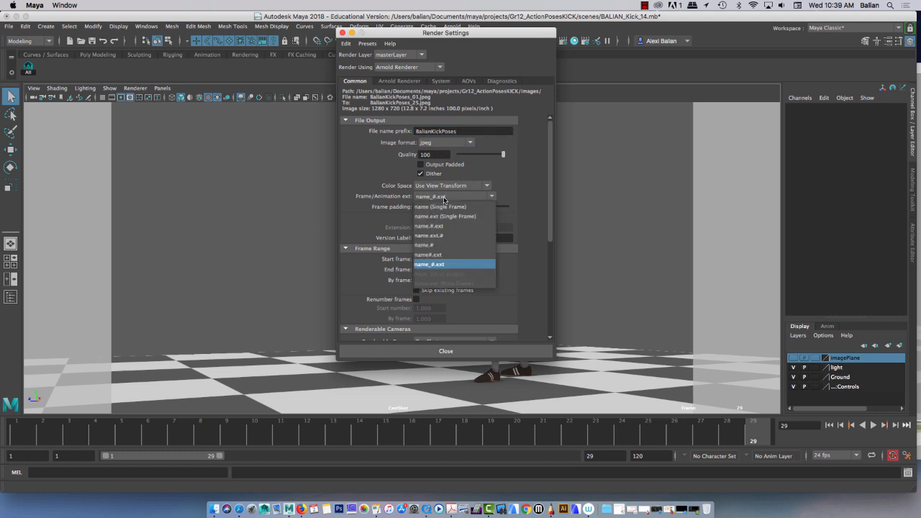
{"action": "left_click", "coordinate": [442, 265]}
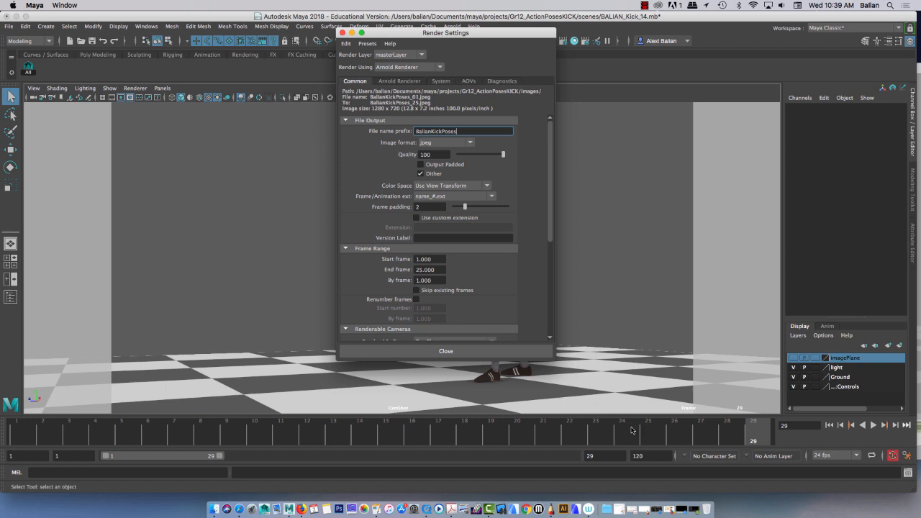
Step: Scrub the animation to frame 25 and set the end of the playback range to 25
{"action": "left_click_drag", "start_coordinate": [419, 34], "coordinate": [159, 28]}
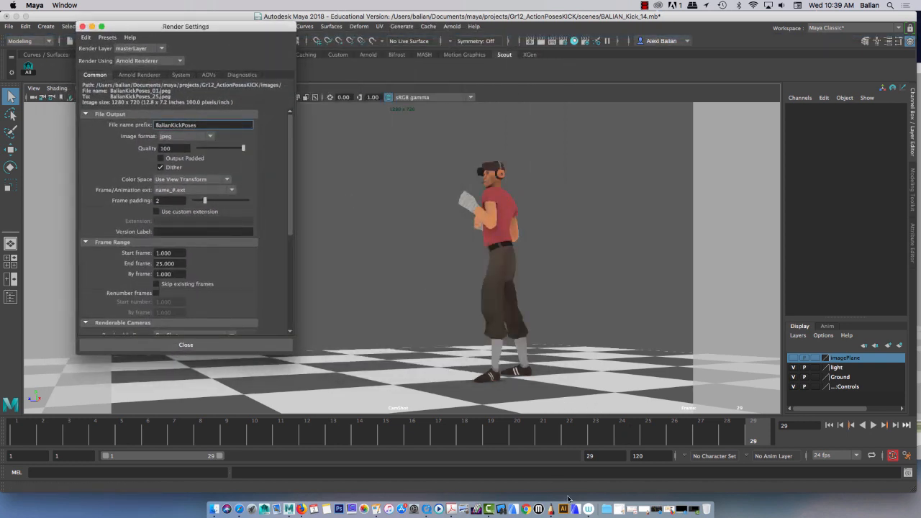
{"action": "left_click", "coordinate": [584, 437]}
{"action": "mouse_move", "coordinate": [584, 438]}
{"action": "left_mouse_down"}
{"action": "mouse_move", "coordinate": [699, 439]}
{"action": "mouse_move", "coordinate": [651, 441]}
{"action": "left_mouse_up"}
{"action": "left_click_drag", "start_coordinate": [599, 456], "coordinate": [582, 457]}
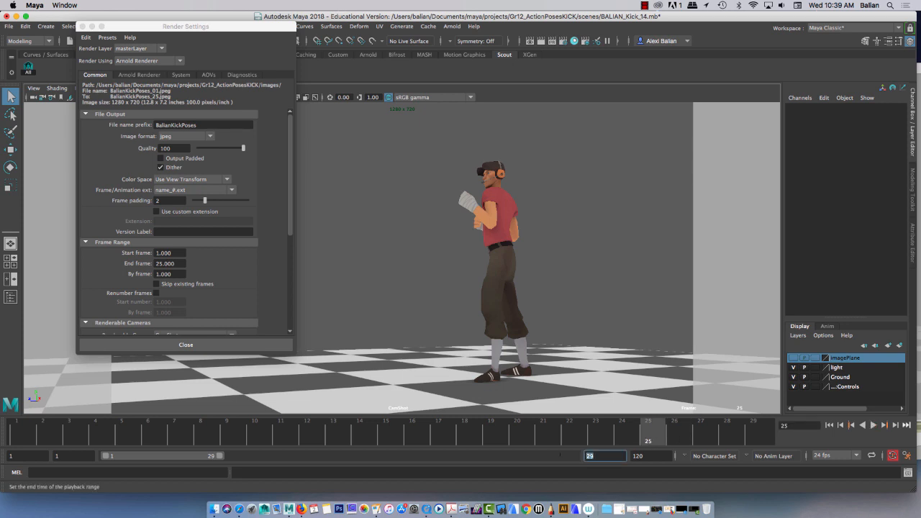
{"action": "key", "text": "Return"}
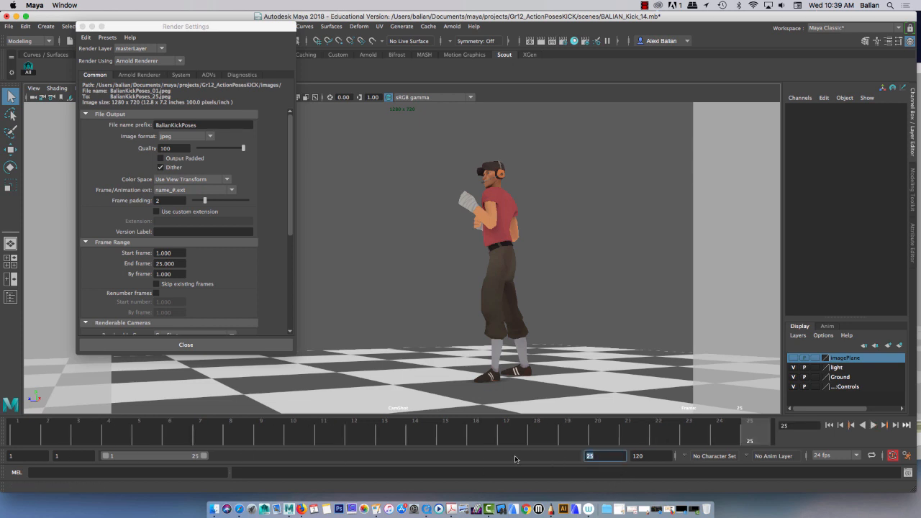
Step: Review the frame range, renderable camera and image size in the render settings, keeping CamShot as the camera, and close them
{"action": "left_click", "coordinate": [228, 288]}
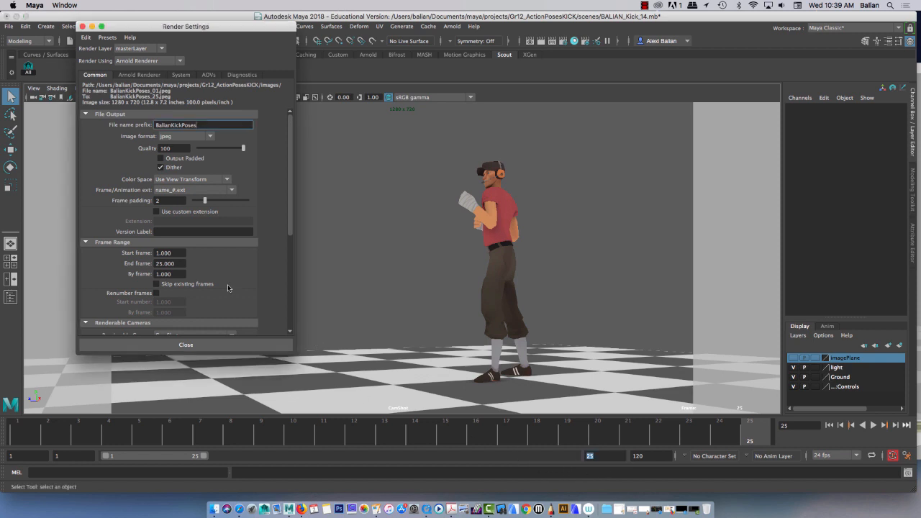
{"action": "left_click_drag", "start_coordinate": [117, 27], "coordinate": [628, 18]}
{"action": "scroll", "coordinate": [759, 279], "scroll_direction": "down", "scroll_amount": 5}
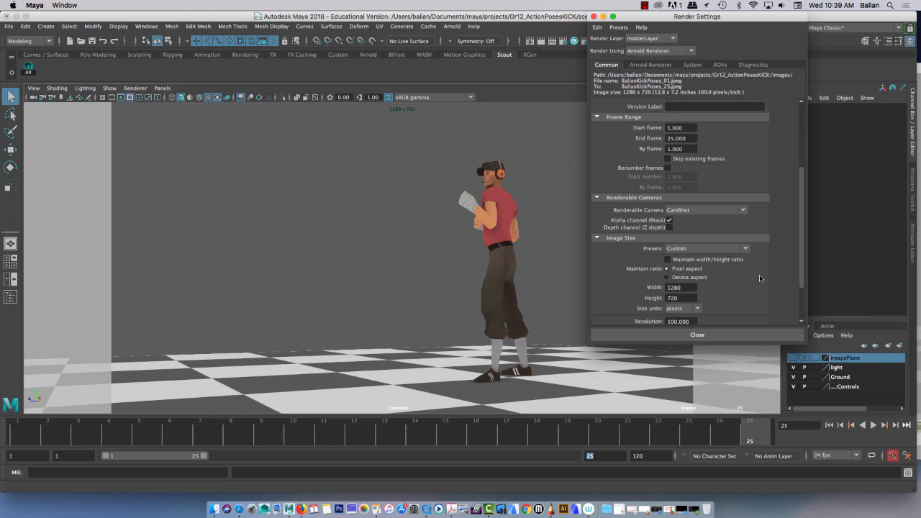
{"action": "left_click", "coordinate": [686, 211]}
{"action": "left_click", "coordinate": [687, 212]}
{"action": "scroll", "coordinate": [722, 275], "scroll_direction": "down", "scroll_amount": 3}
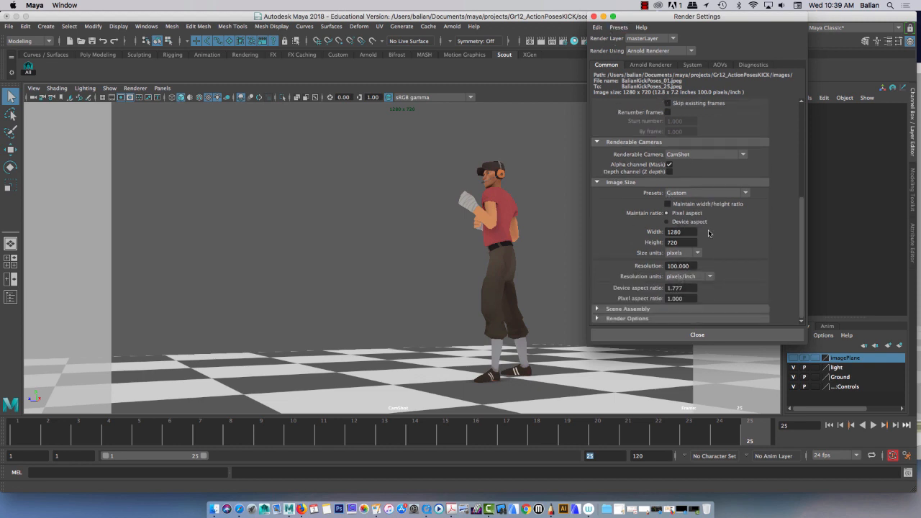
{"action": "left_click", "coordinate": [689, 334]}
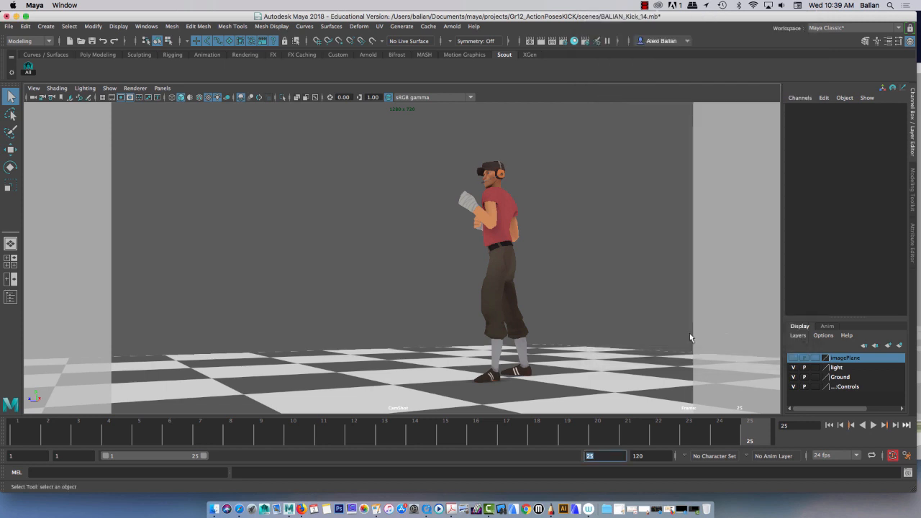
Step: Scrub through the kick animation to review its poses and return to the first frame
{"action": "left_click", "coordinate": [479, 431]}
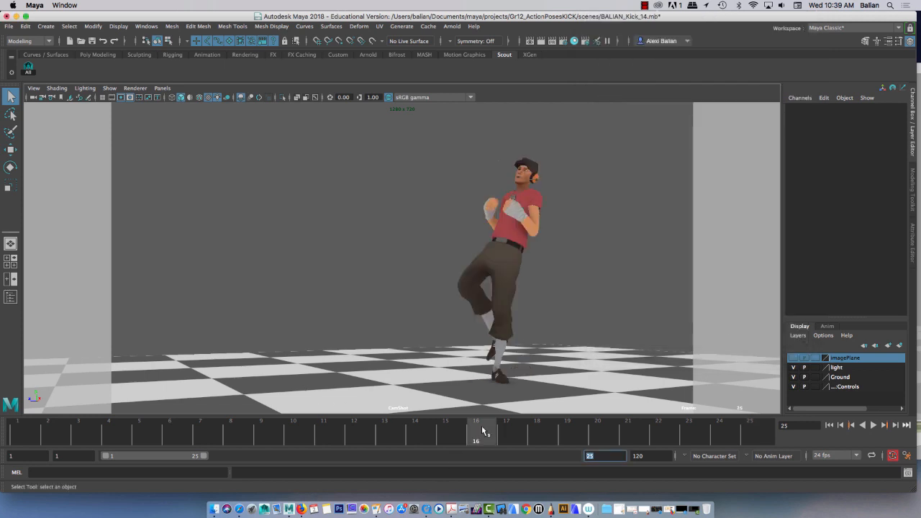
{"action": "left_click", "coordinate": [598, 429]}
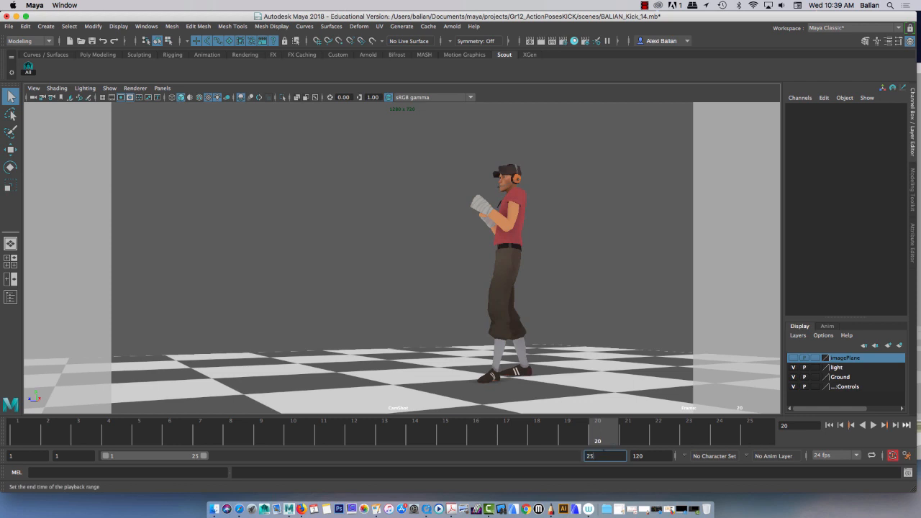
{"action": "left_click", "coordinate": [632, 440]}
{"action": "left_click", "coordinate": [512, 439]}
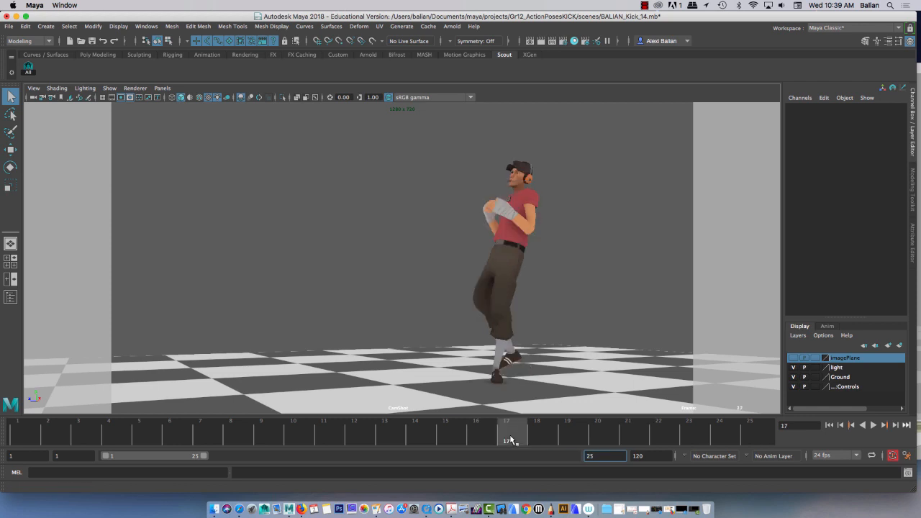
{"action": "left_click", "coordinate": [503, 302]}
{"action": "left_click", "coordinate": [430, 264]}
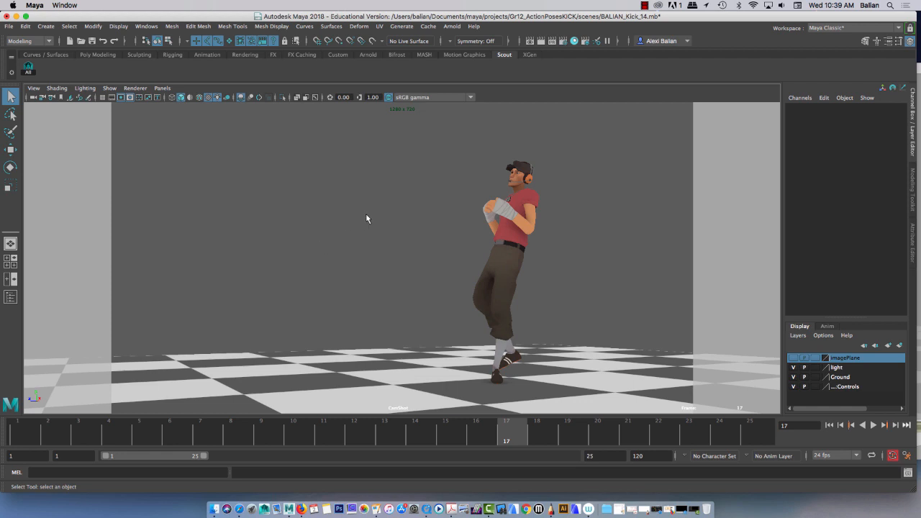
{"action": "left_click_drag", "start_coordinate": [259, 430], "coordinate": [23, 430]}
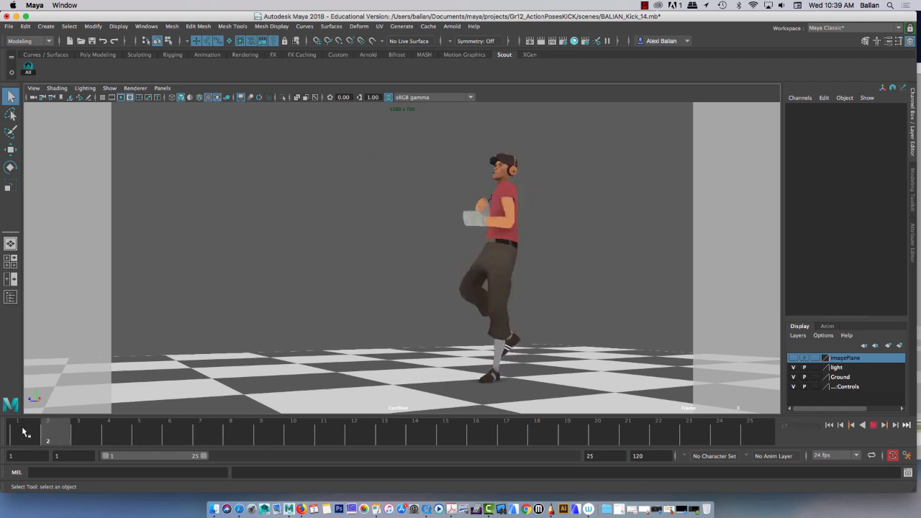
Step: Open the playblast options, review the format, display size and movie file settings, and close them
{"action": "right_click", "coordinate": [447, 440]}
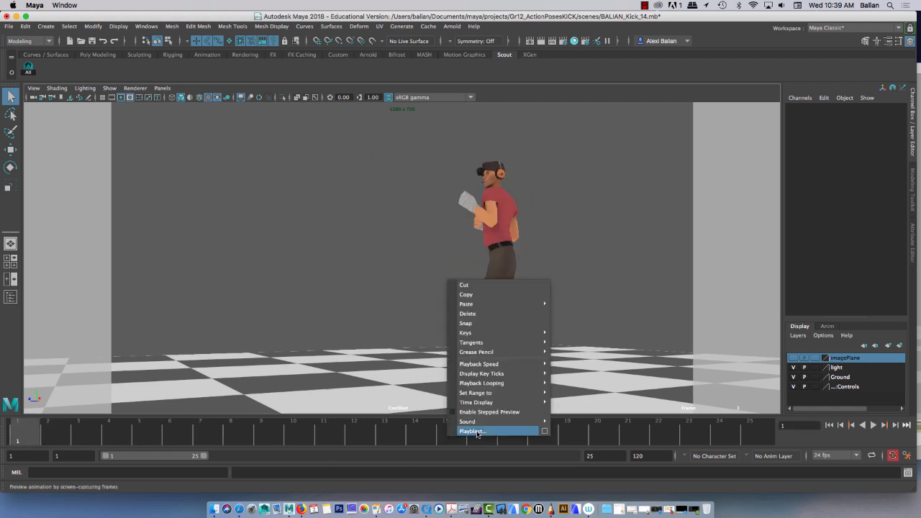
{"action": "left_click", "coordinate": [545, 432]}
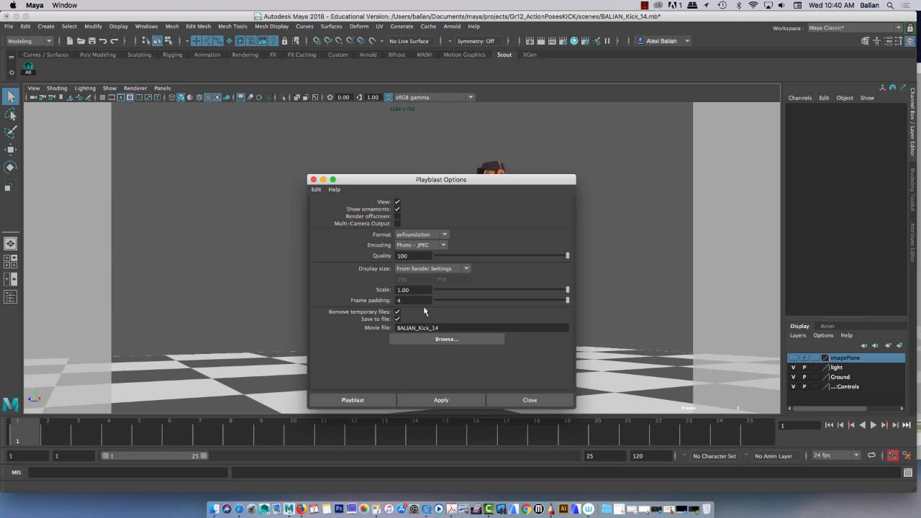
{"action": "left_click", "coordinate": [530, 400]}
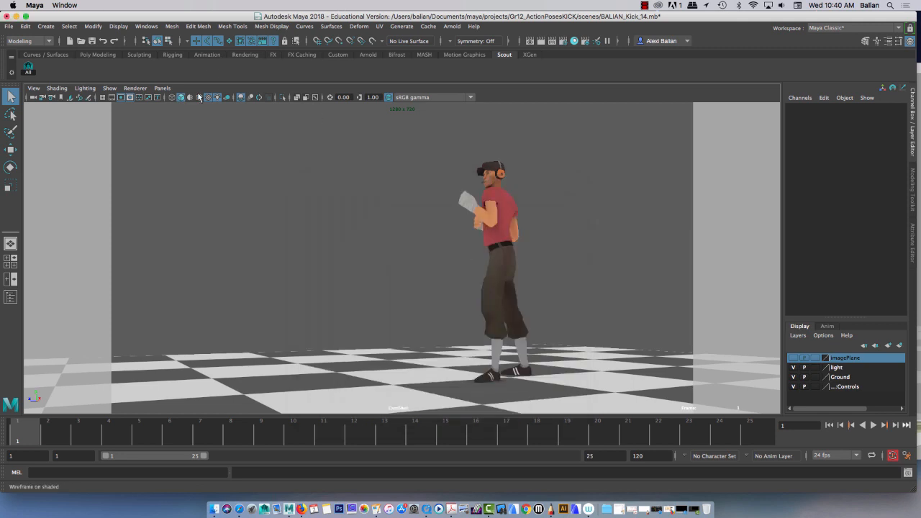
Step: Show all object types in the camera view and delete aiSkyDomeLight1 from the Outliner
{"action": "left_click", "coordinate": [113, 92]}
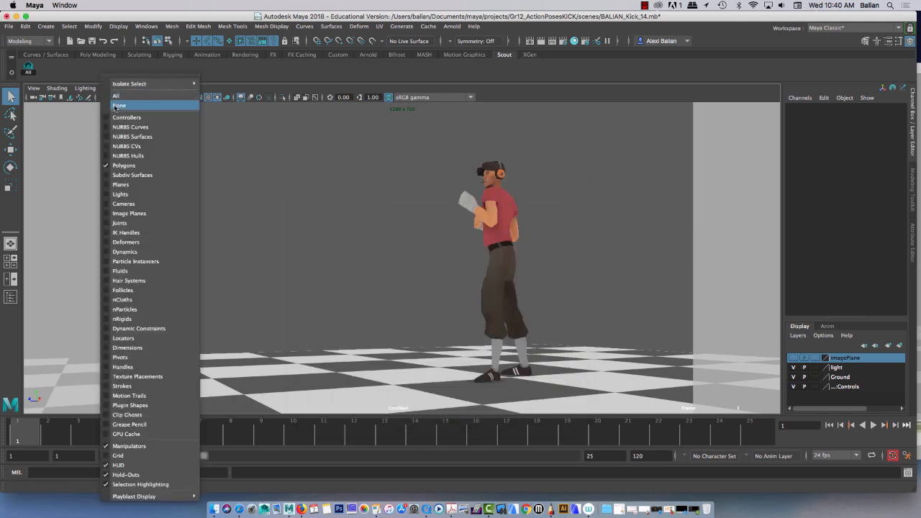
{"action": "left_click", "coordinate": [113, 99]}
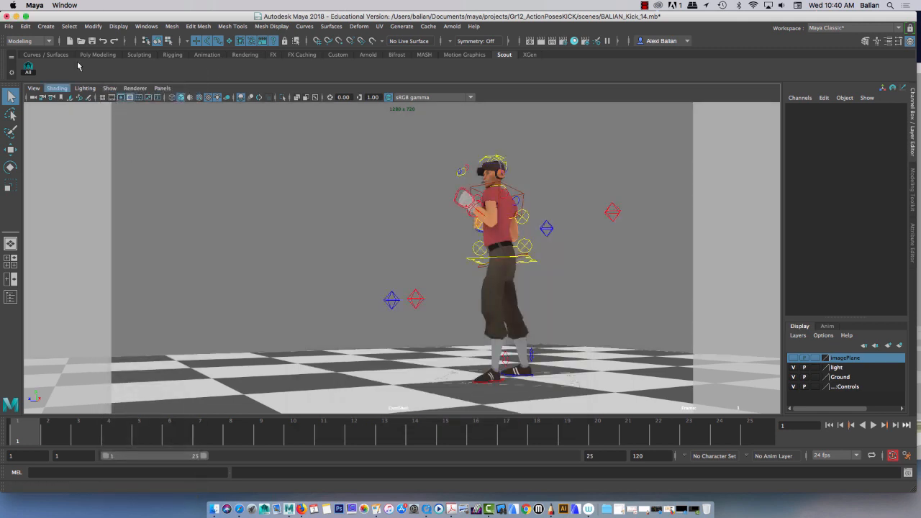
{"action": "left_click", "coordinate": [153, 26]}
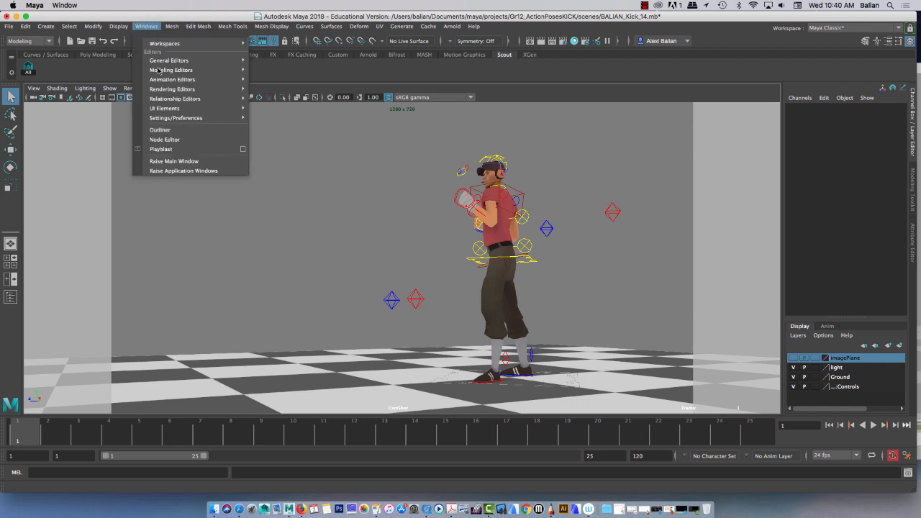
{"action": "left_click", "coordinate": [174, 131]}
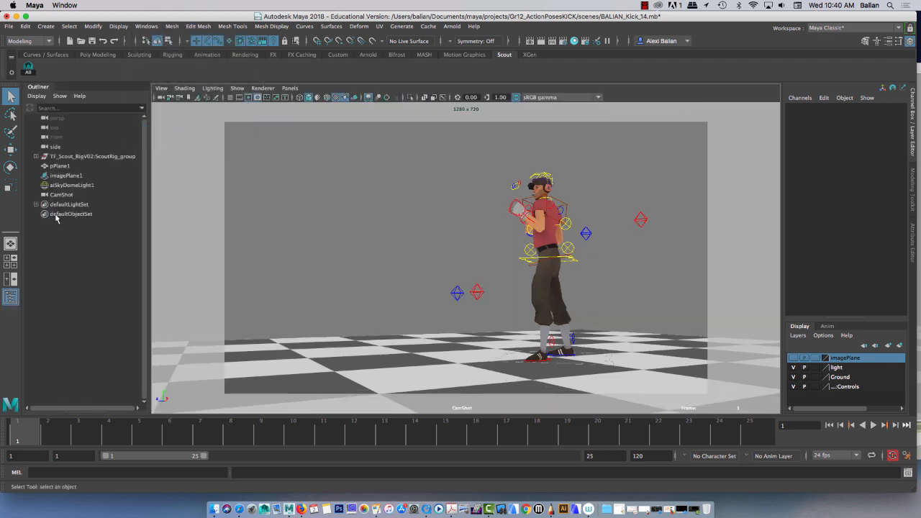
{"action": "left_click", "coordinate": [56, 185]}
{"action": "key", "text": "Delete"}
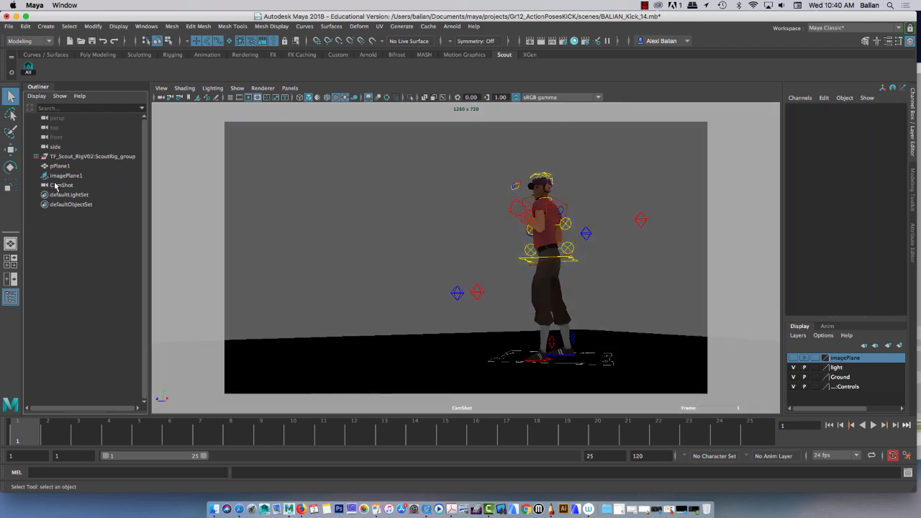
Step: Test-render the current frame without the skydome light and close the render view
{"action": "left_click", "coordinate": [542, 42]}
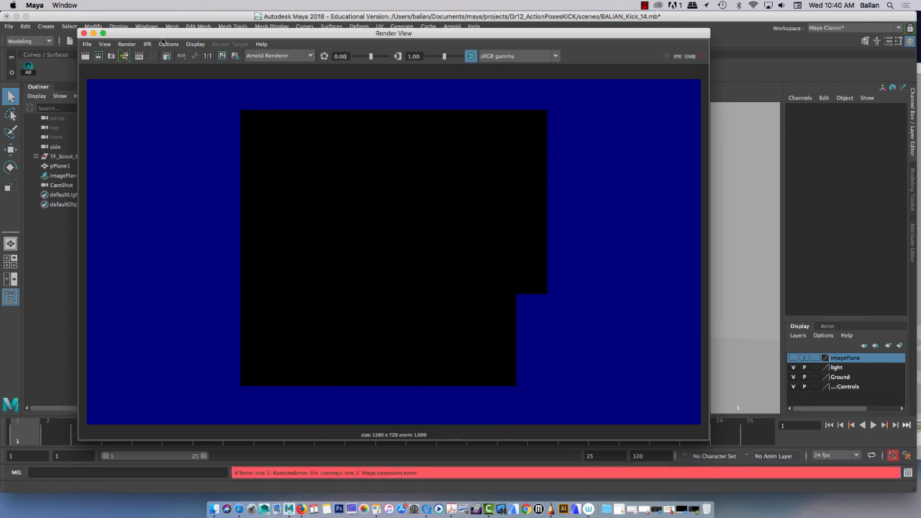
{"action": "left_click", "coordinate": [83, 34]}
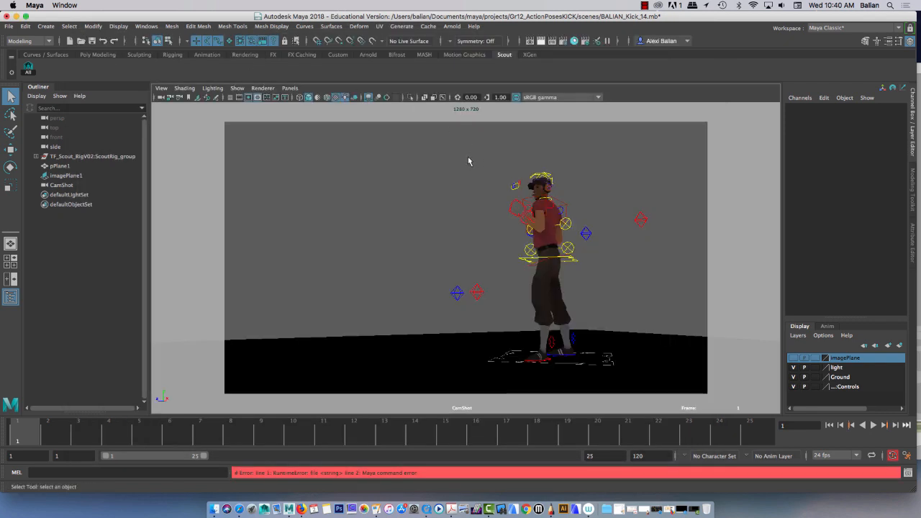
Step: Add an Arnold Skydome Light to the scene and toggle the viewport's use of all lights off and back on
{"action": "left_click", "coordinate": [449, 28]}
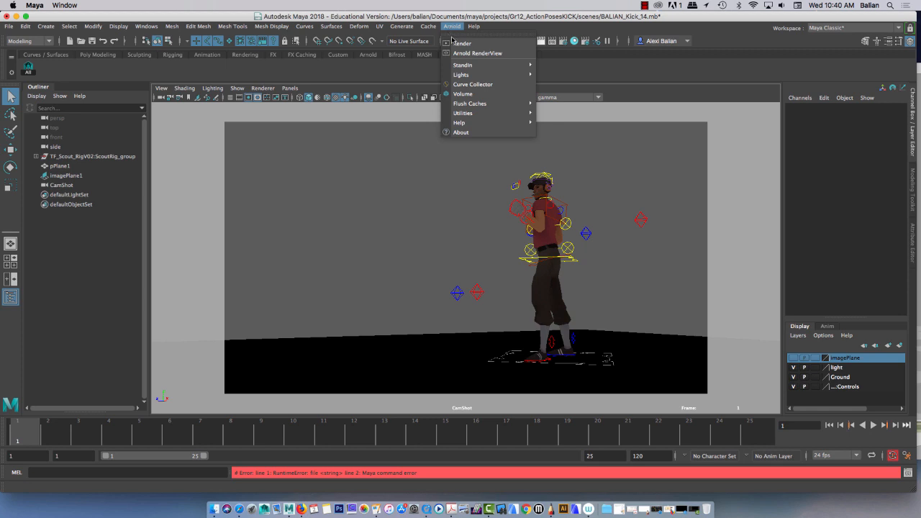
{"action": "mouse_move", "coordinate": [464, 79]}
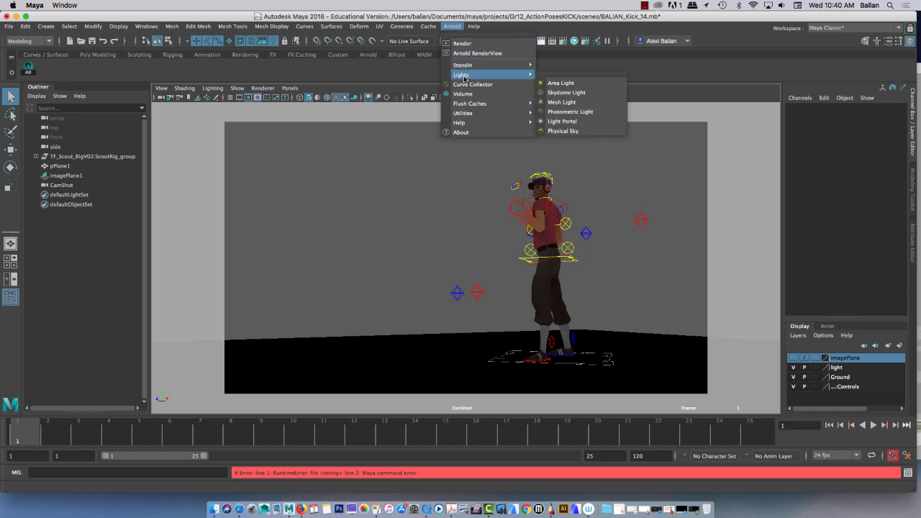
{"action": "left_click", "coordinate": [566, 92]}
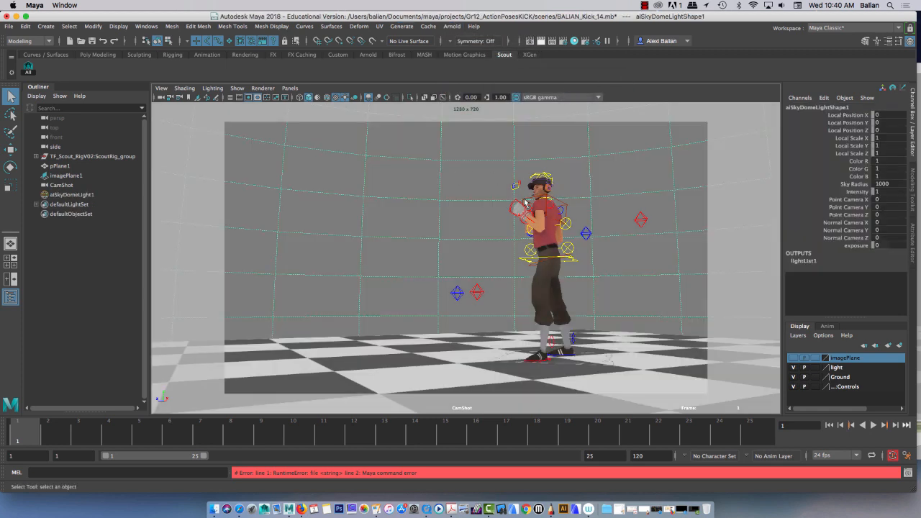
{"action": "left_click", "coordinate": [345, 98]}
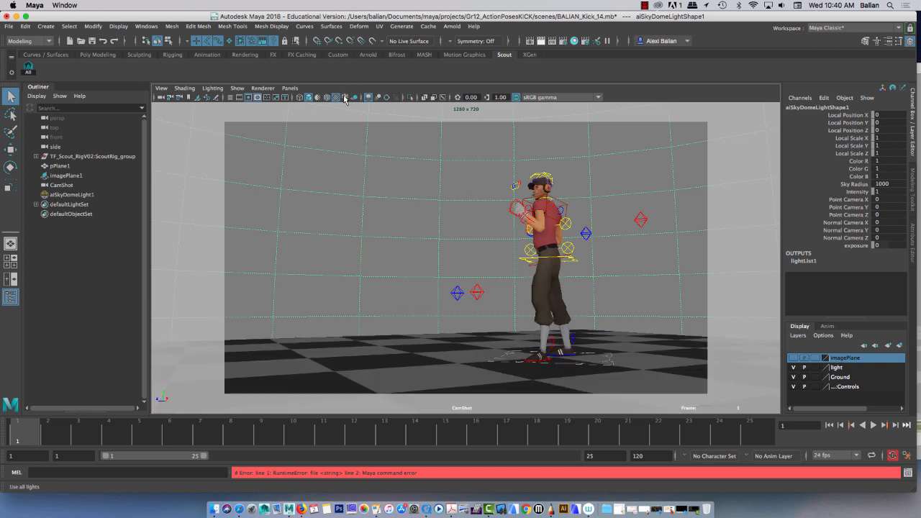
{"action": "left_click", "coordinate": [345, 99]}
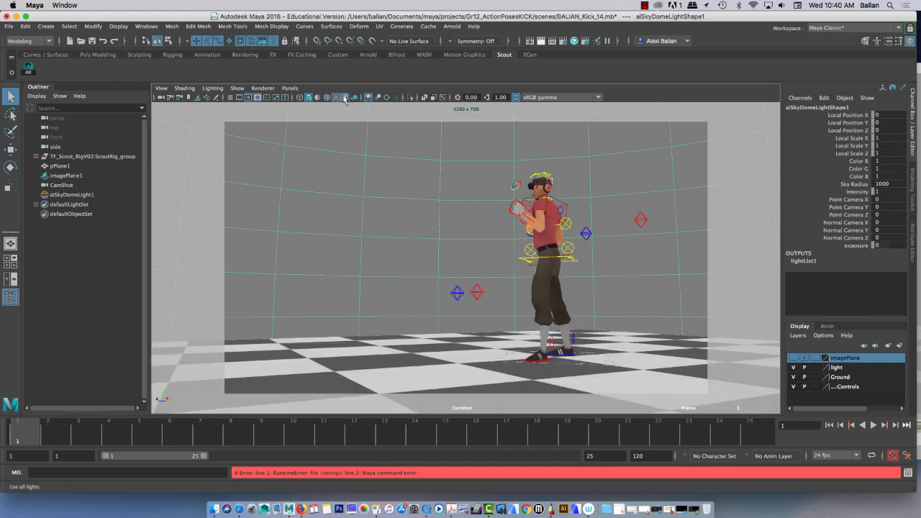
Step: Hide all object types in the camera view and show only polygons
{"action": "left_click", "coordinate": [243, 89]}
{"action": "left_click", "coordinate": [266, 105]}
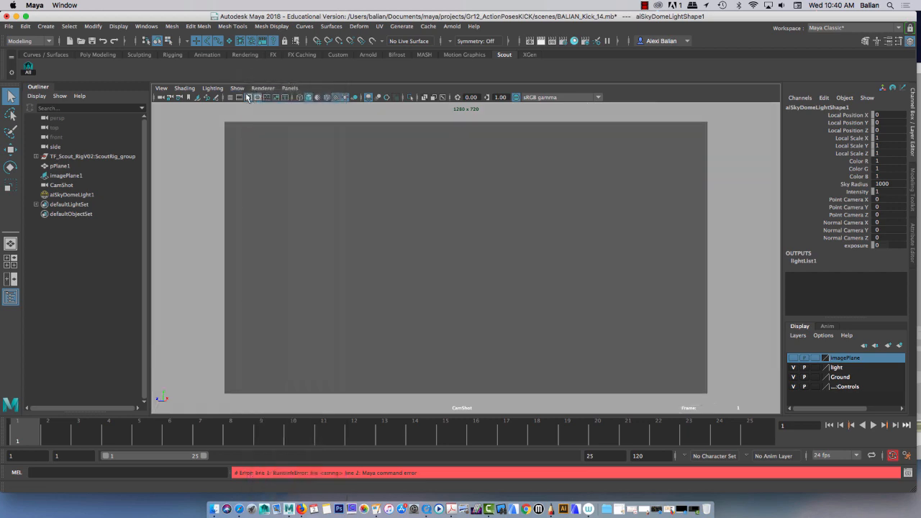
{"action": "left_click", "coordinate": [237, 88]}
{"action": "left_click", "coordinate": [266, 165]}
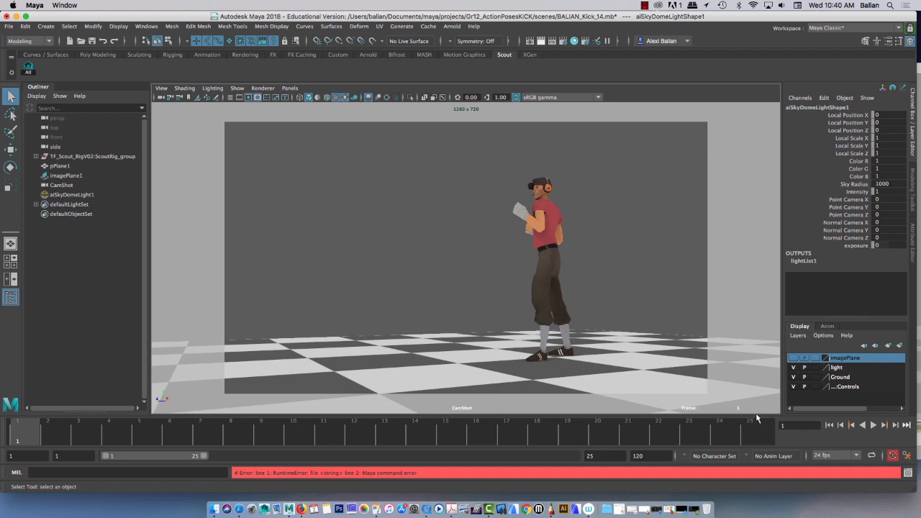
Step: Scrub through the kick animation, review the Heads Up Display options including Current Frame, and go to frame 16
{"action": "left_click_drag", "start_coordinate": [565, 436], "coordinate": [689, 437]}
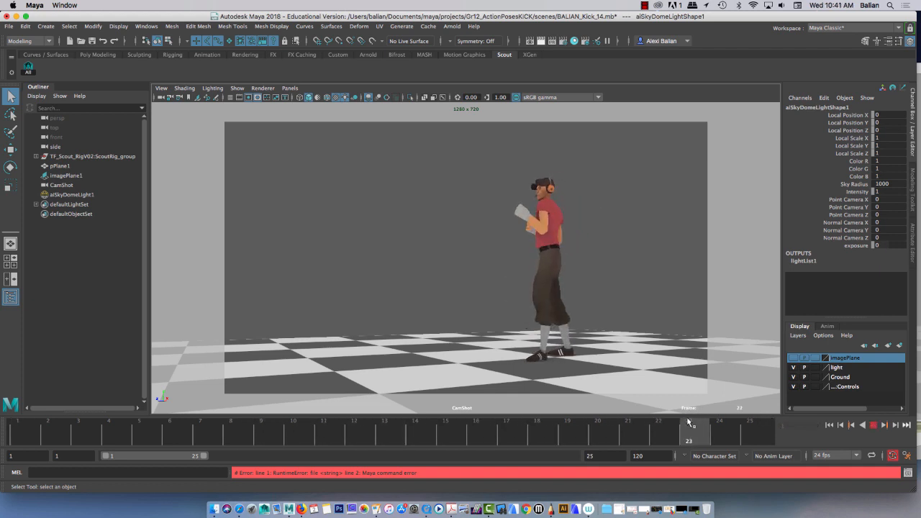
{"action": "left_click", "coordinate": [120, 27]}
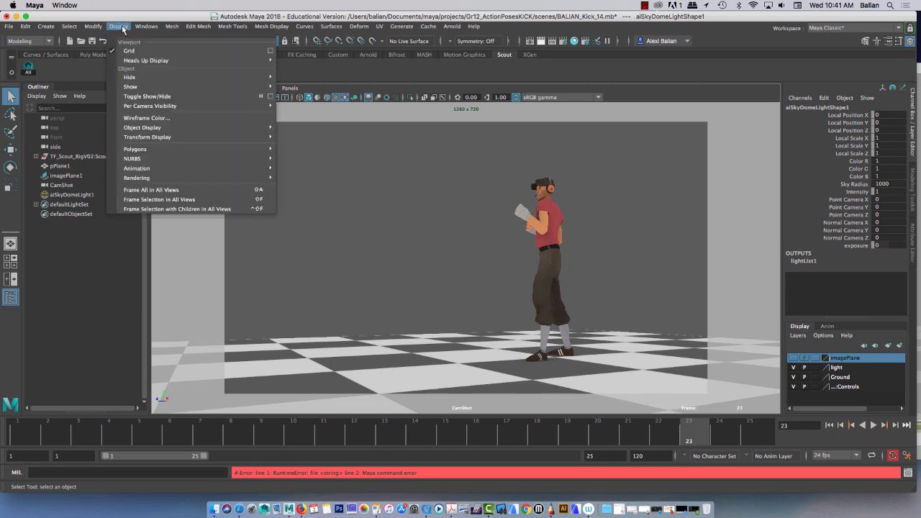
{"action": "mouse_move", "coordinate": [130, 64]}
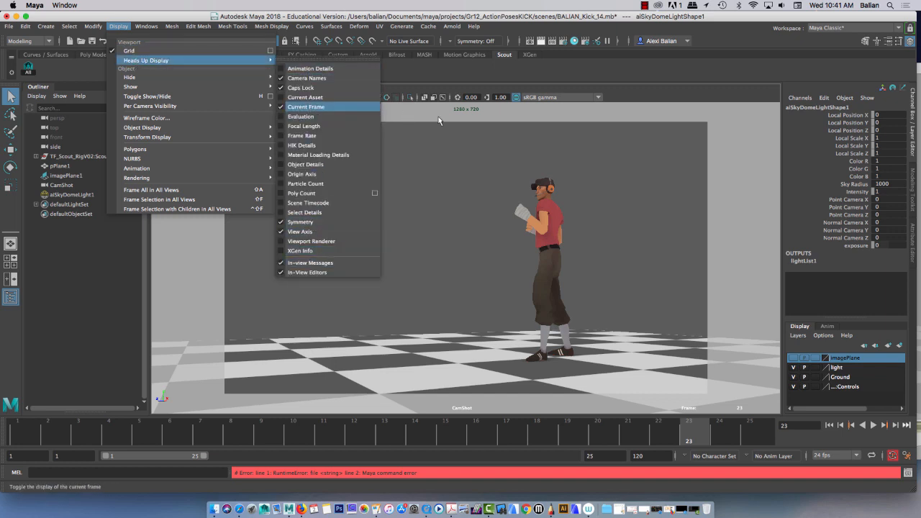
{"action": "left_click", "coordinate": [464, 149]}
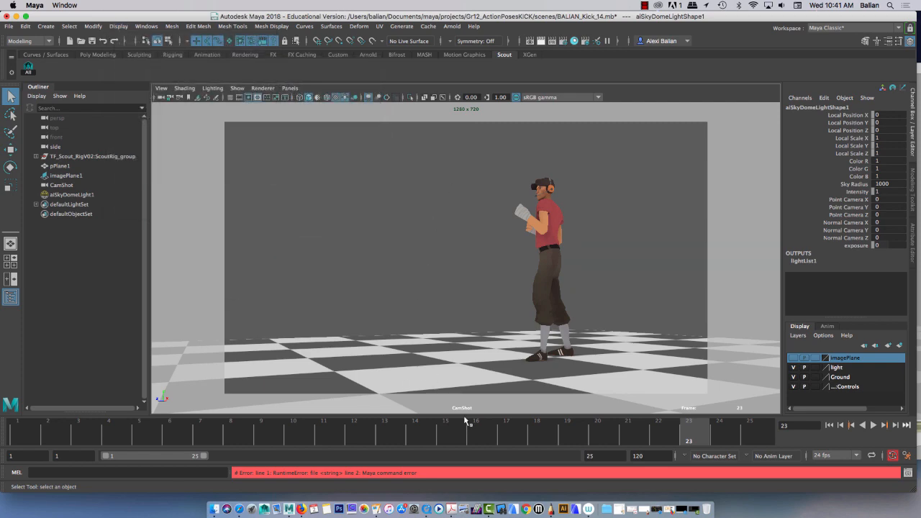
{"action": "left_click", "coordinate": [477, 437]}
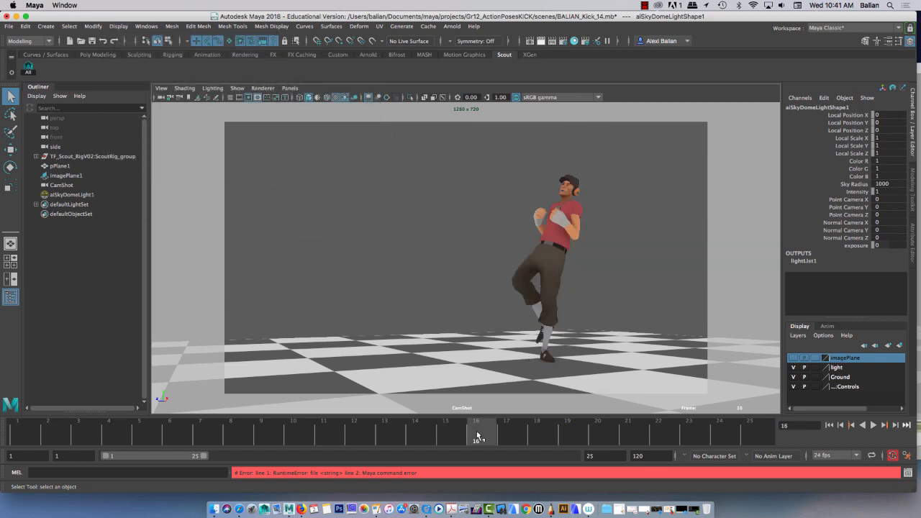
Step: Save the scene in the project's scenes folder as a new Maya Binary version whose name ends in Kick_14aDemo
{"action": "key", "text": "super+shift+s"}
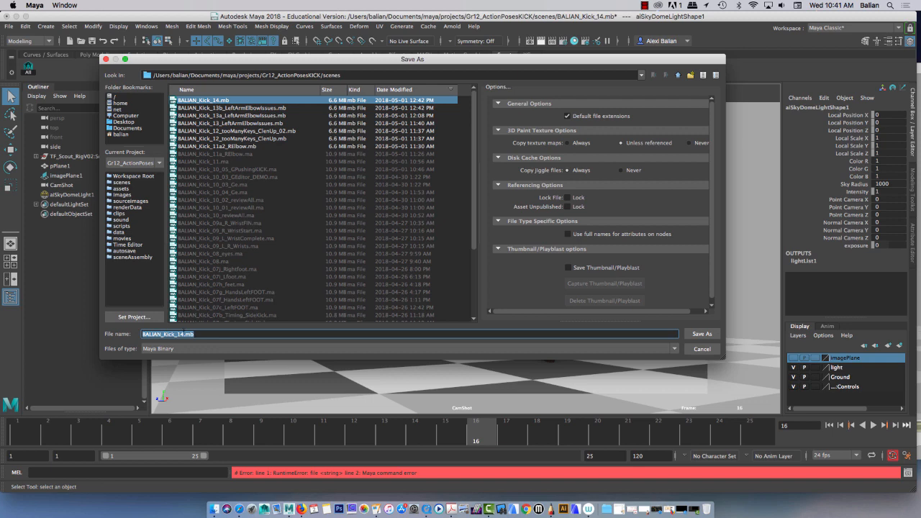
{"action": "left_click", "coordinate": [185, 334]}
{"action": "type", "text": "aDemo"}
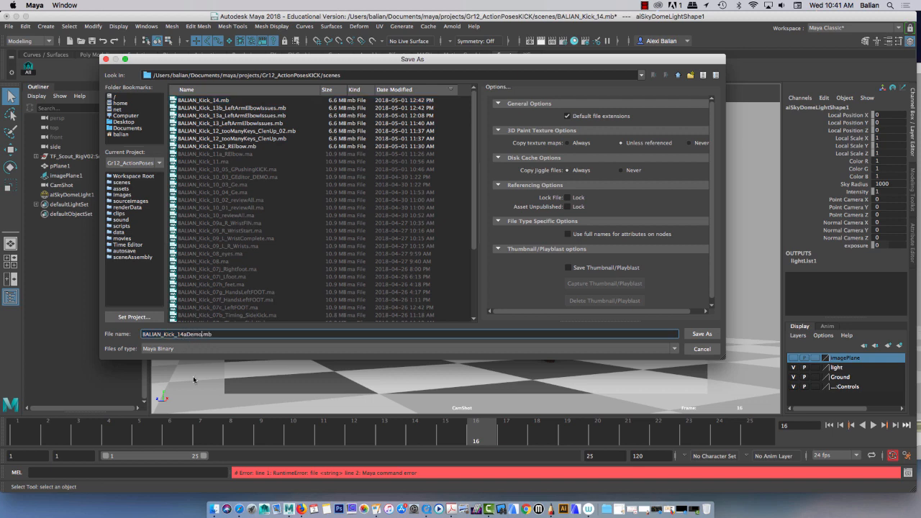
{"action": "key", "text": "Return"}
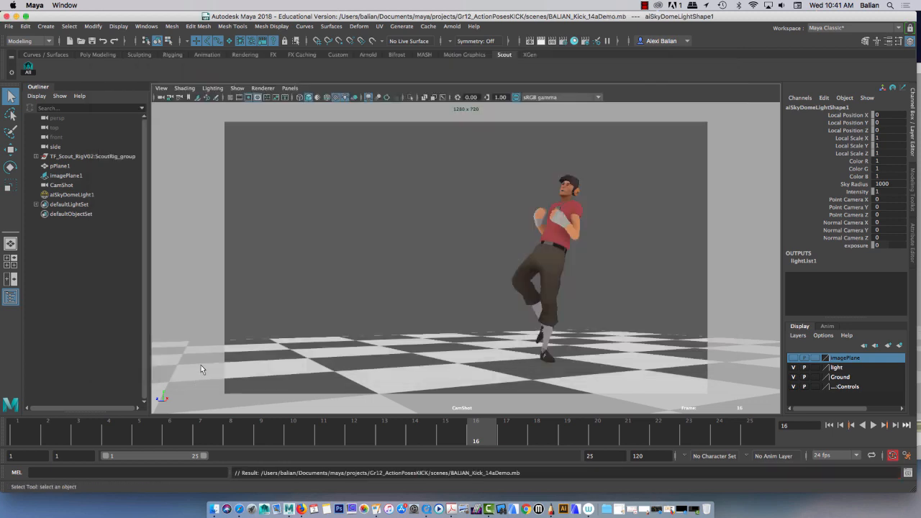
Step: Change the ending of the playblast movie file name to Kick_14a, resize the options window and create the playblast
{"action": "right_click", "coordinate": [338, 434]}
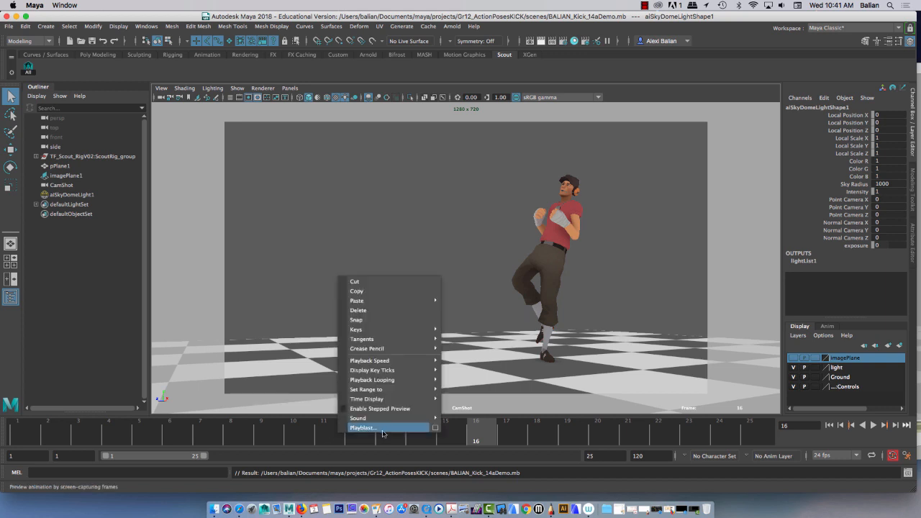
{"action": "left_click", "coordinate": [435, 428]}
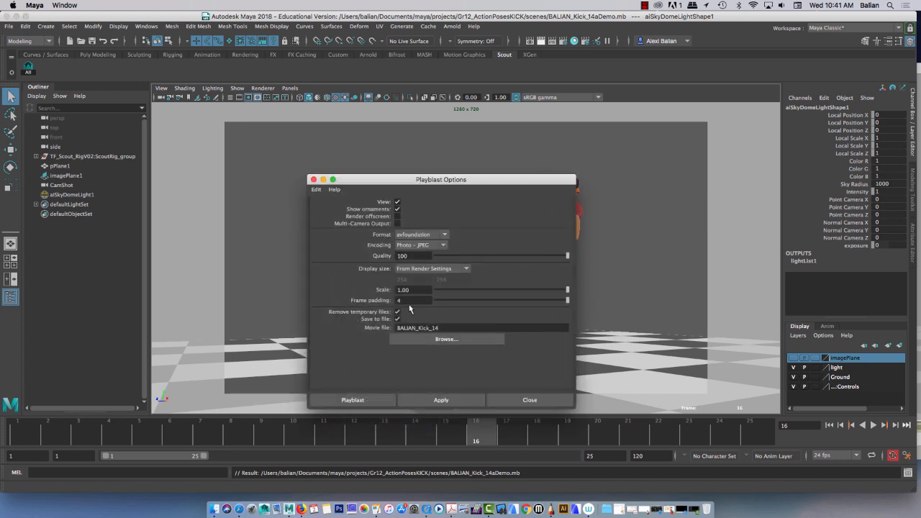
{"action": "left_click", "coordinate": [453, 326]}
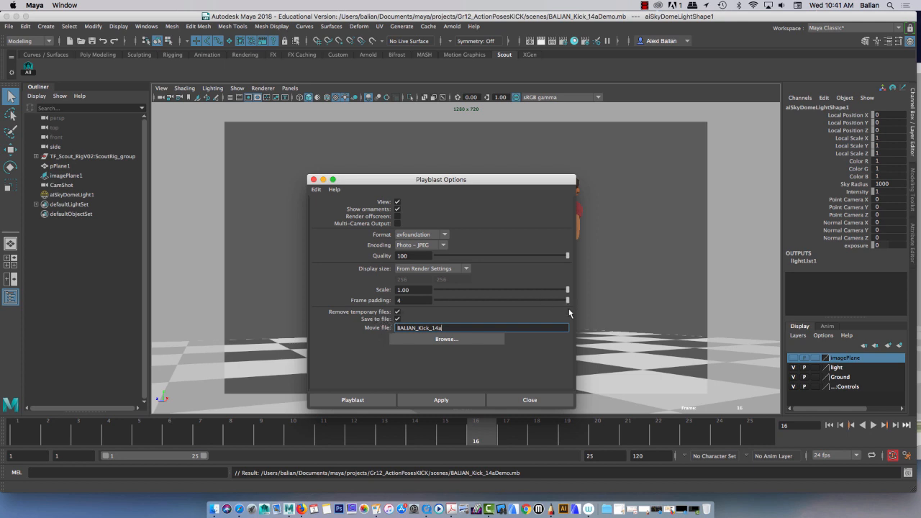
{"action": "left_click_drag", "start_coordinate": [575, 408], "coordinate": [598, 288]}
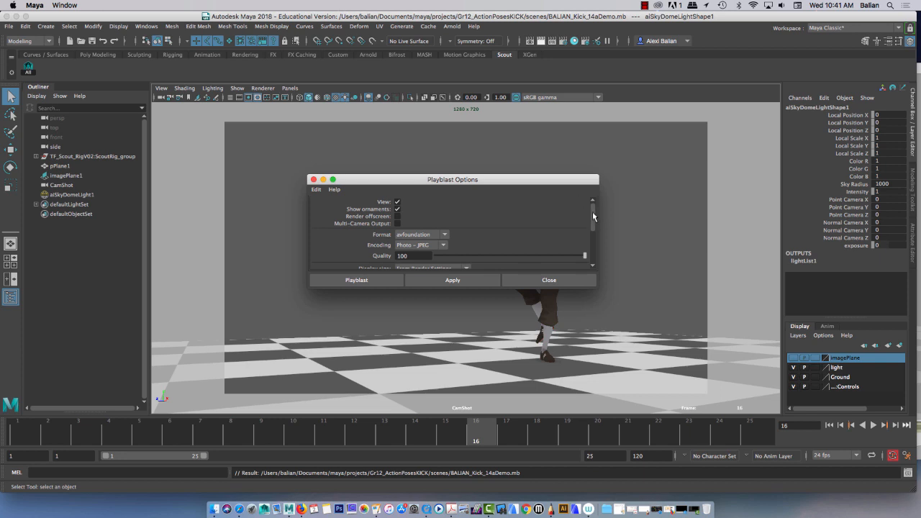
{"action": "left_click_drag", "start_coordinate": [593, 216], "coordinate": [607, 199]}
{"action": "left_click_drag", "start_coordinate": [598, 287], "coordinate": [576, 356]}
{"action": "left_click_drag", "start_coordinate": [571, 360], "coordinate": [590, 386]}
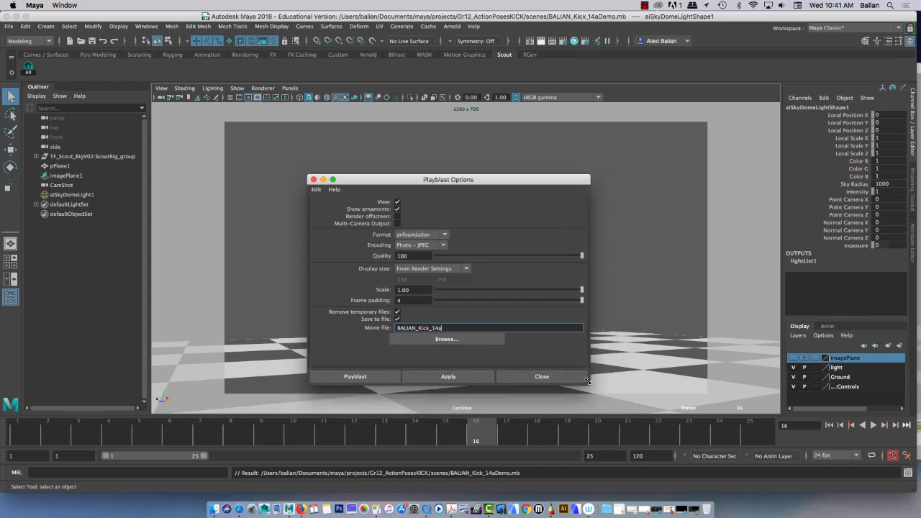
{"action": "left_click", "coordinate": [431, 379]}
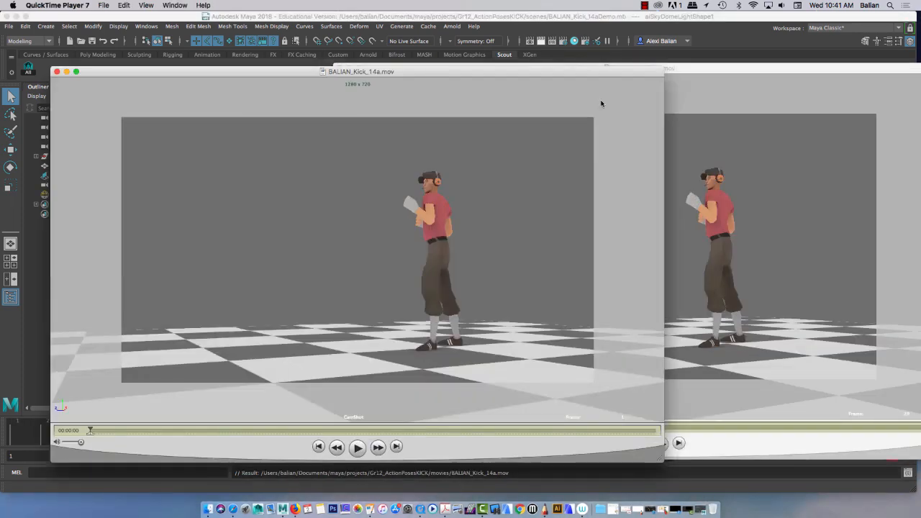
Step: Play the new Kick_14a movie in QuickTime Player and close the movie windows
{"action": "left_click", "coordinate": [690, 66]}
{"action": "left_click", "coordinate": [338, 68]}
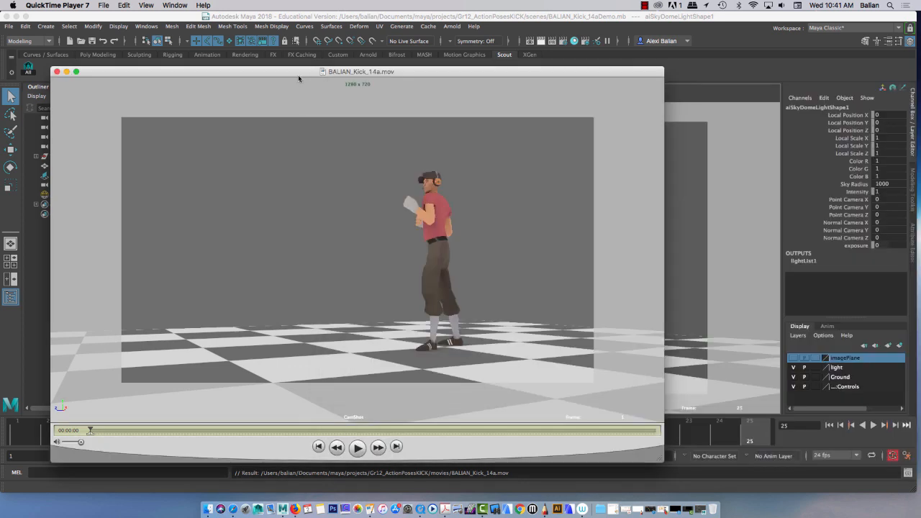
{"action": "left_click_drag", "start_coordinate": [298, 72], "coordinate": [379, 51]}
{"action": "left_click", "coordinate": [436, 426]}
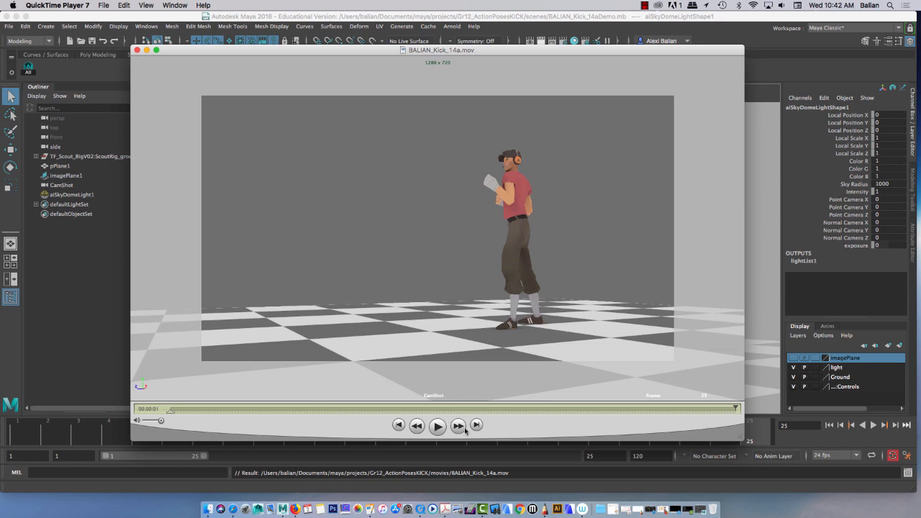
{"action": "left_click", "coordinate": [644, 6]}
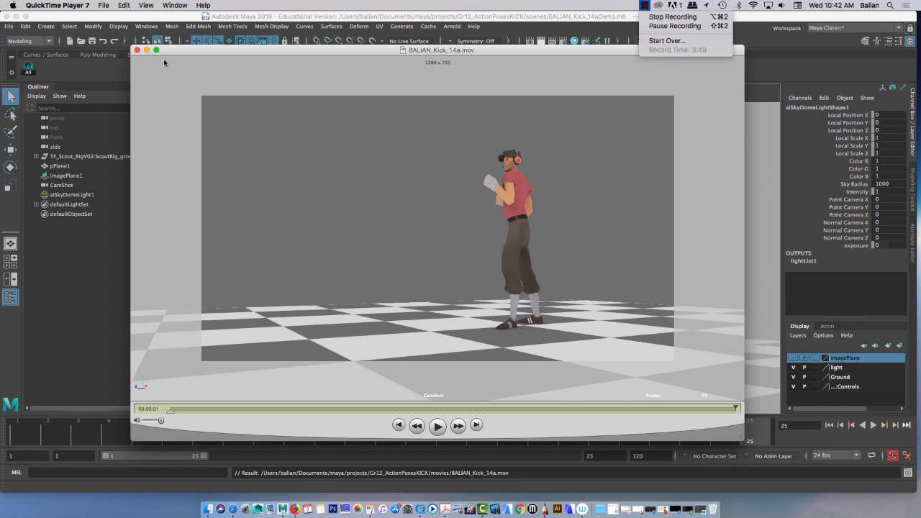
{"action": "left_click", "coordinate": [137, 50]}
{"action": "left_click", "coordinate": [137, 50]}
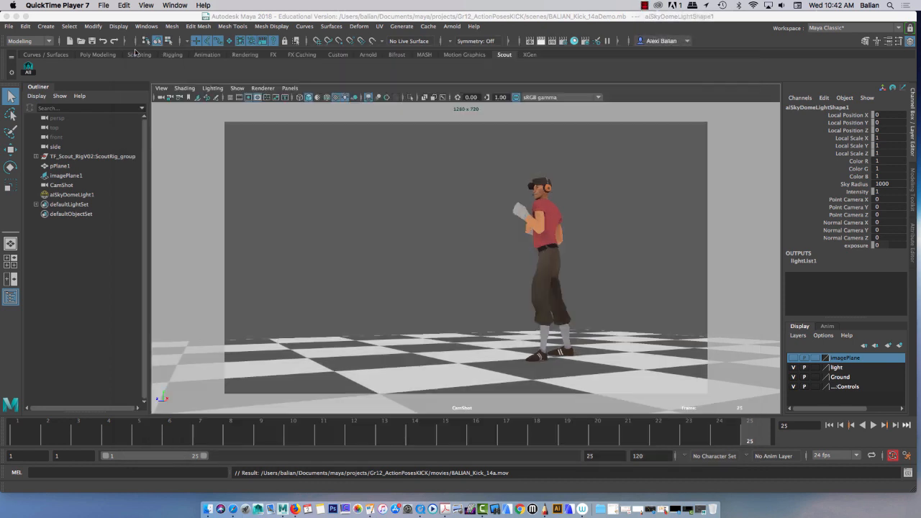
Step: Return to Maya, clear the selection and set the Arnold Renderer's Camera (AA) sampling to 8 in the render settings
{"action": "left_click", "coordinate": [463, 267]}
{"action": "left_click", "coordinate": [463, 267]}
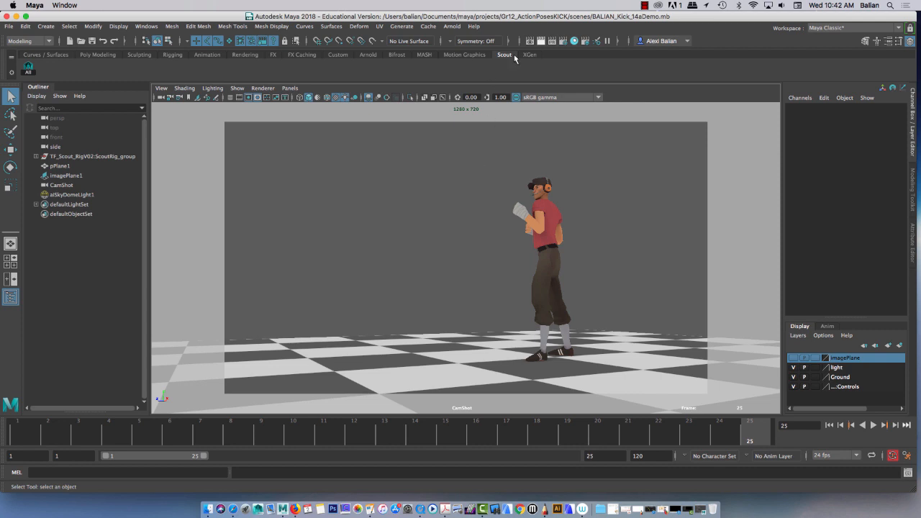
{"action": "left_click", "coordinate": [564, 41]}
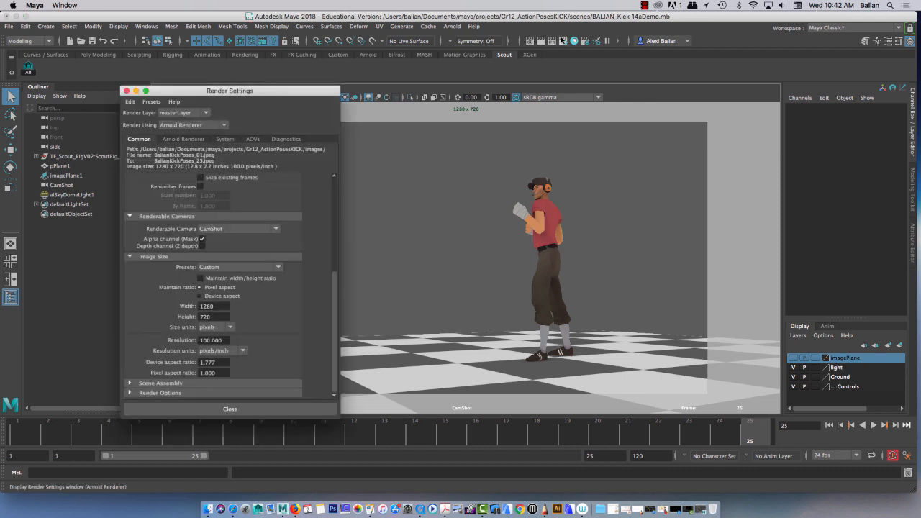
{"action": "left_click", "coordinate": [172, 126]}
{"action": "left_click", "coordinate": [172, 129]}
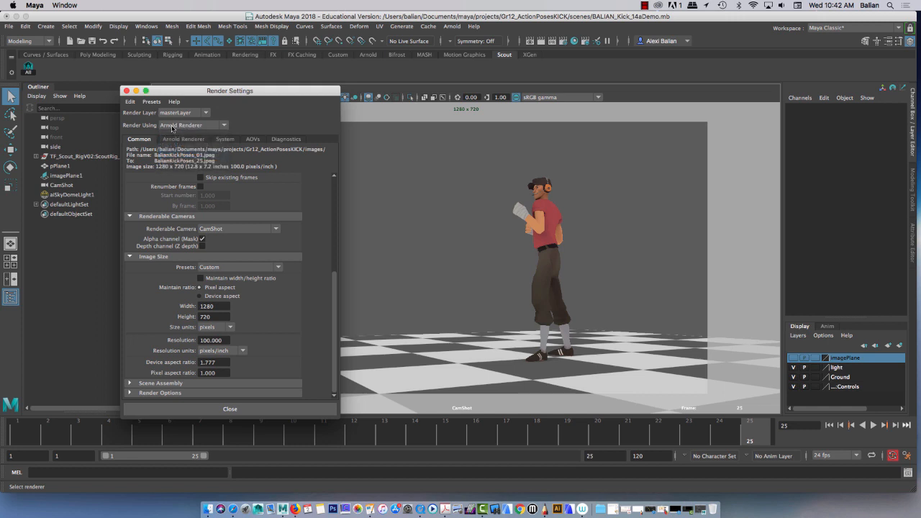
{"action": "left_click", "coordinate": [173, 140]}
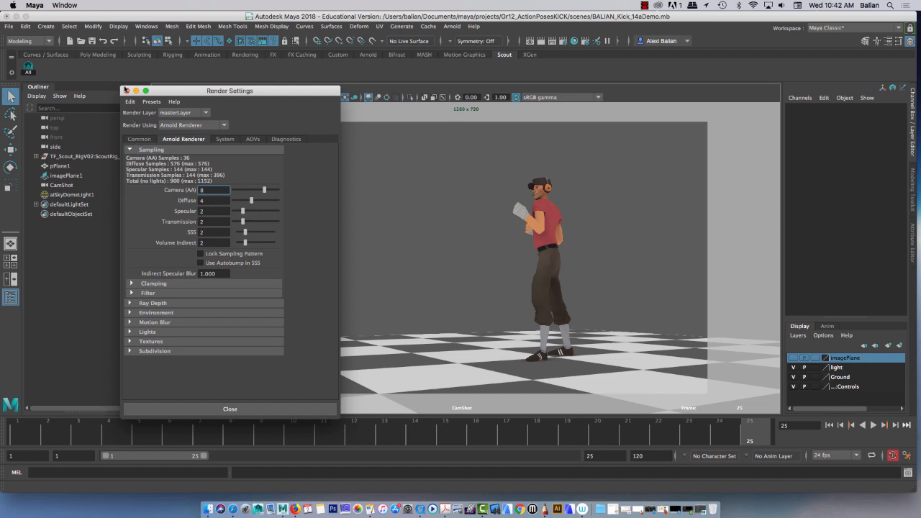
Step: Choose CamShot as the renderable camera in the common render settings and close the settings
{"action": "left_click", "coordinate": [137, 139]}
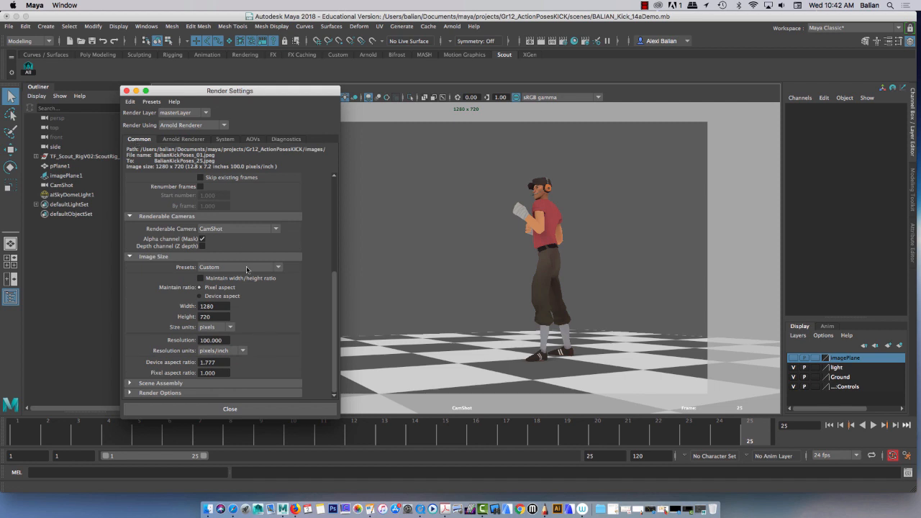
{"action": "left_click", "coordinate": [232, 231]}
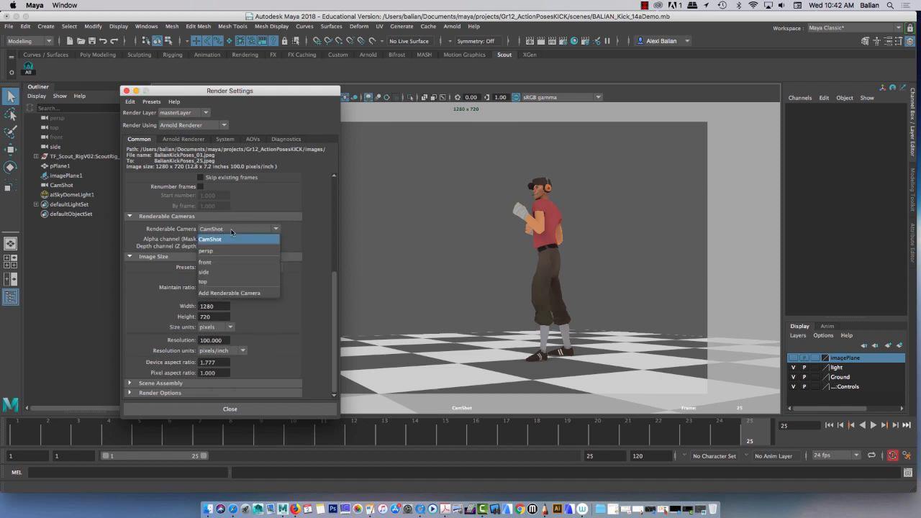
{"action": "left_click", "coordinate": [227, 241]}
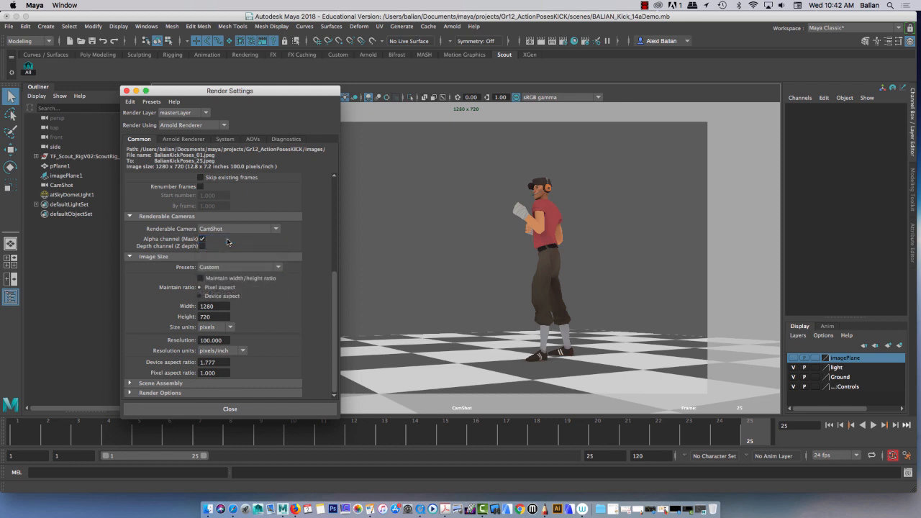
{"action": "left_click", "coordinate": [231, 408]}
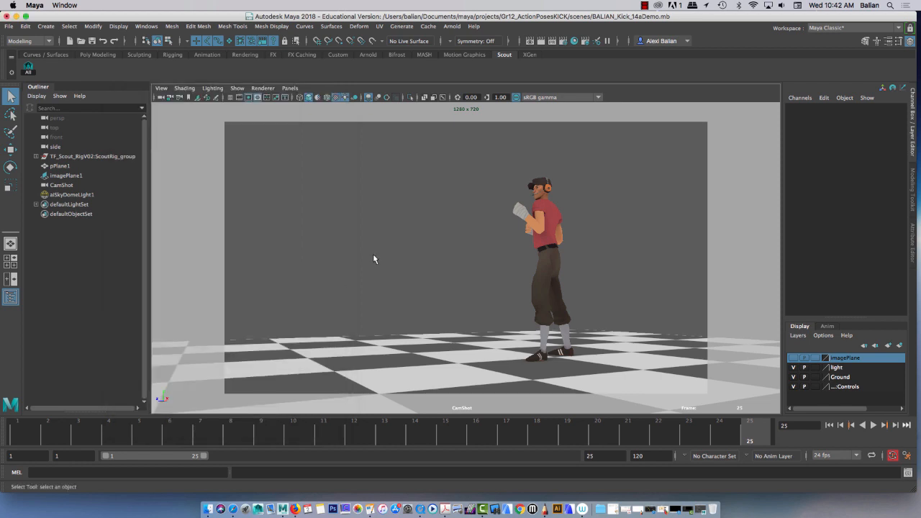
Step: Switch to the Rendering menu set and render the sequence of frames 1-25 from the CamShot camera
{"action": "left_click", "coordinate": [30, 42]}
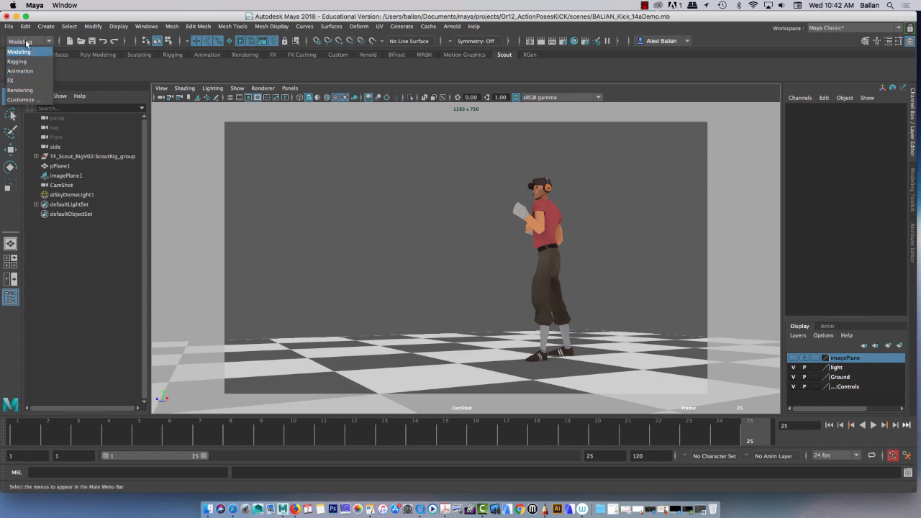
{"action": "left_click", "coordinate": [25, 90]}
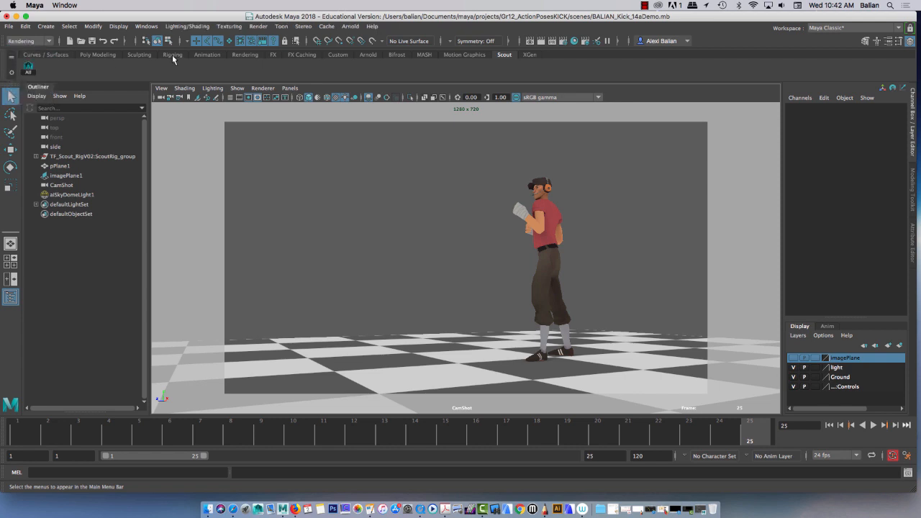
{"action": "left_click", "coordinate": [259, 26]}
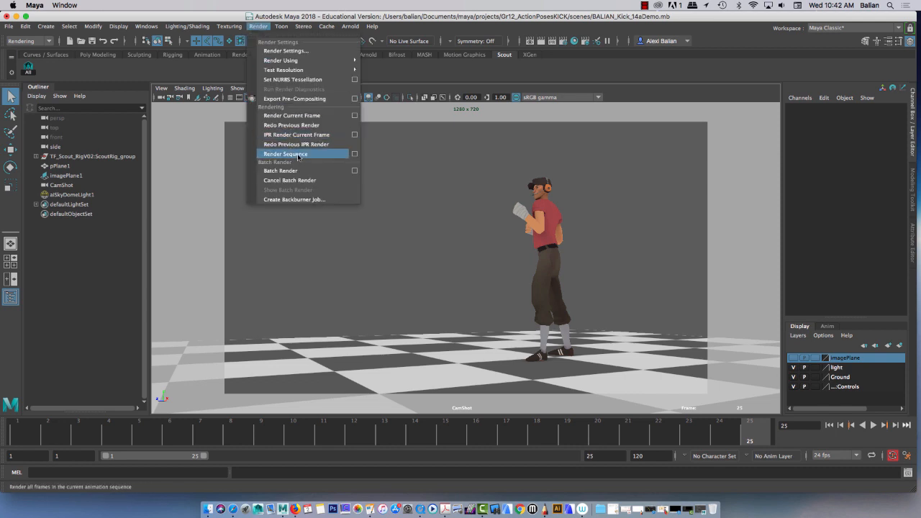
{"action": "left_click", "coordinate": [354, 154]}
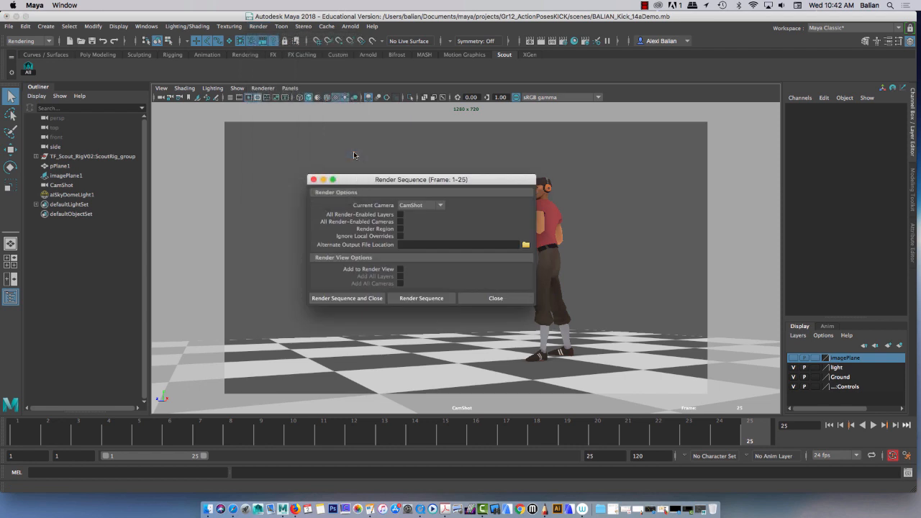
{"action": "left_click_drag", "start_coordinate": [369, 182], "coordinate": [403, 86]}
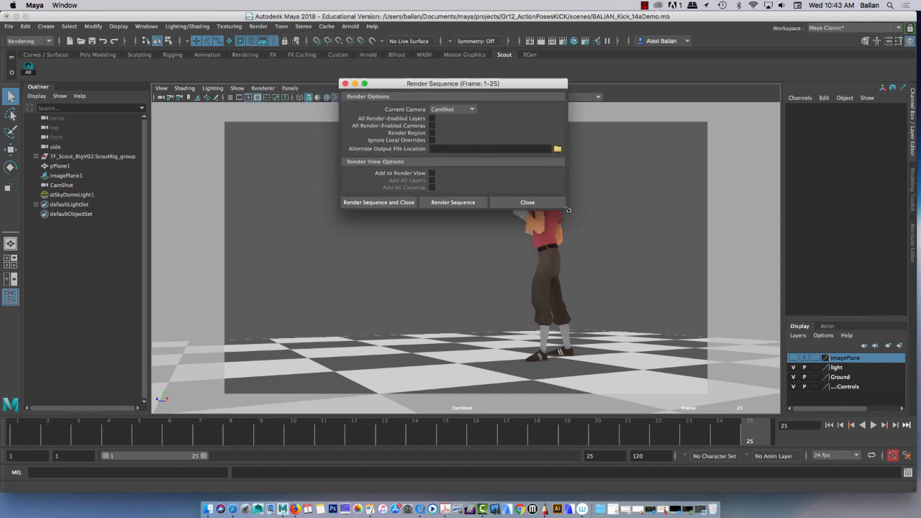
{"action": "left_click_drag", "start_coordinate": [568, 209], "coordinate": [606, 309]}
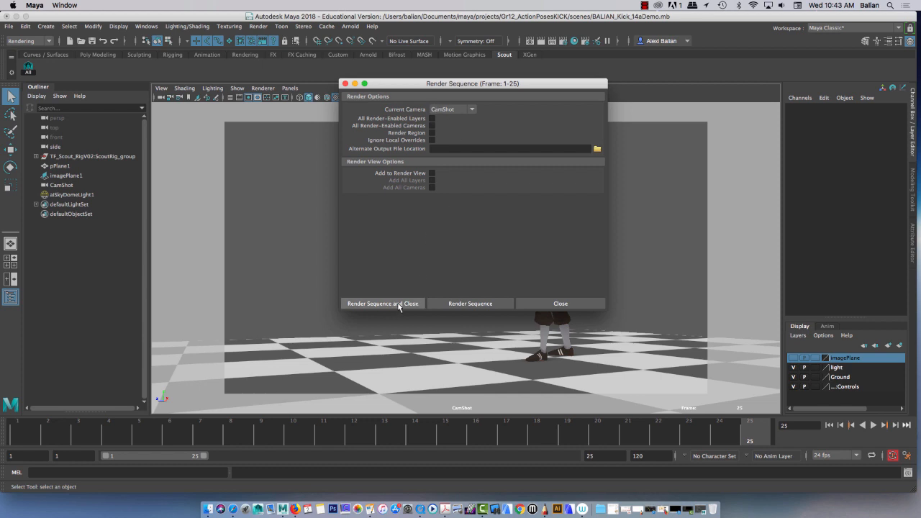
{"action": "left_click", "coordinate": [468, 305]}
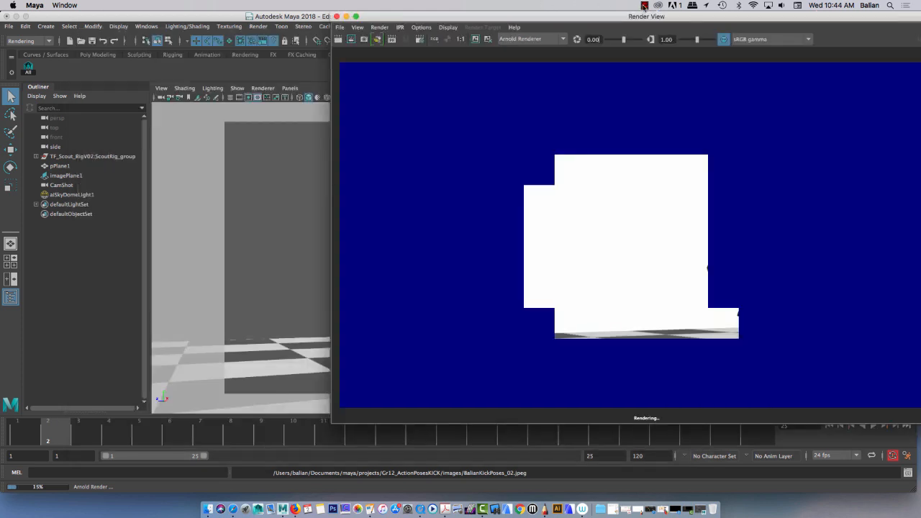
{"action": "left_click", "coordinate": [644, 6]}
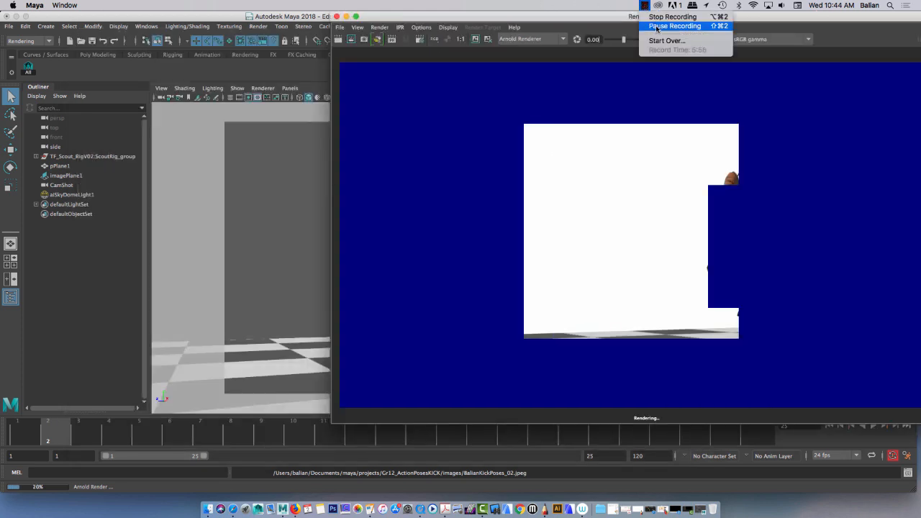
{"action": "left_click", "coordinate": [656, 26]}
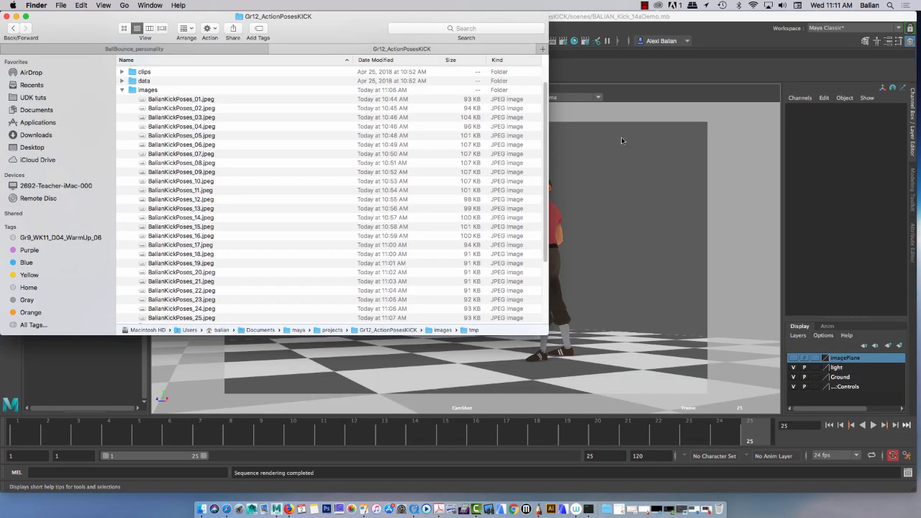
Step: Check the rendered JPEG frames 01 to 25 in the Gr12_ActionPosesKICK project's images folder and select the first frame
{"action": "scroll", "coordinate": [319, 200], "scroll_direction": "down", "scroll_amount": 1}
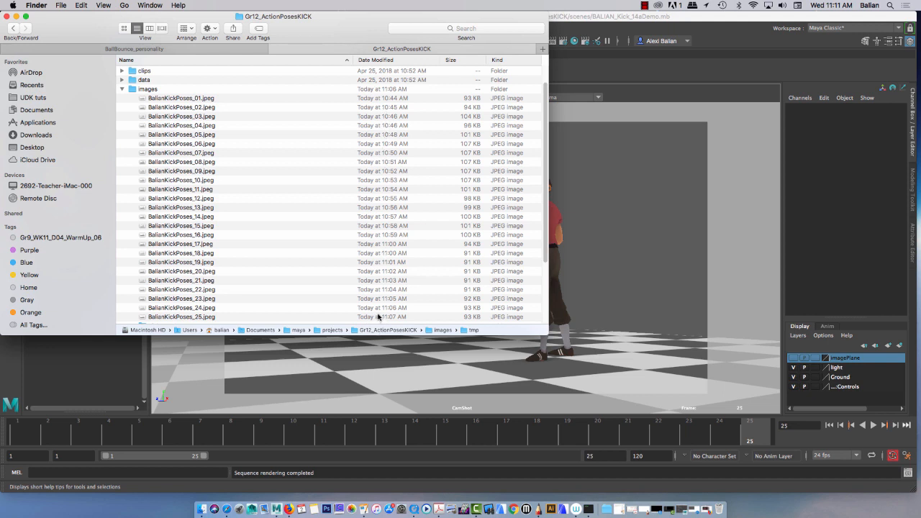
{"action": "scroll", "coordinate": [335, 291], "scroll_direction": "down", "scroll_amount": 1}
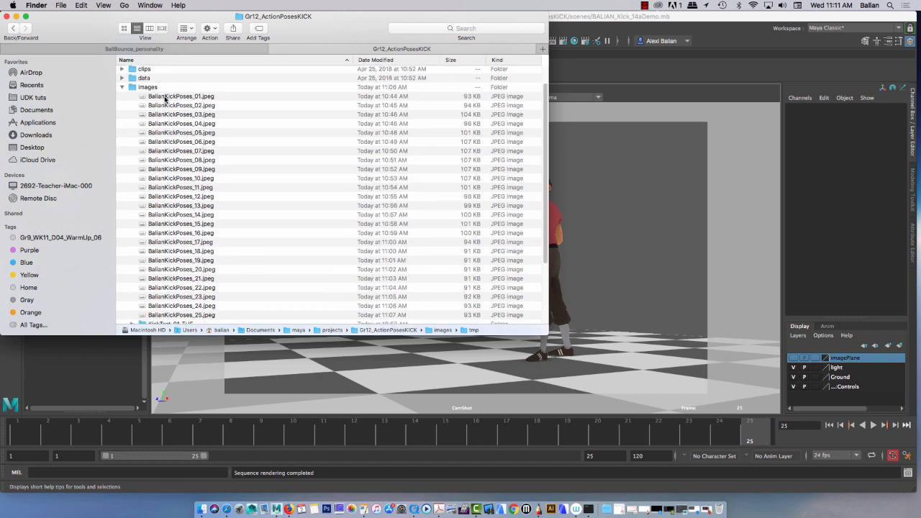
{"action": "left_click", "coordinate": [122, 87]}
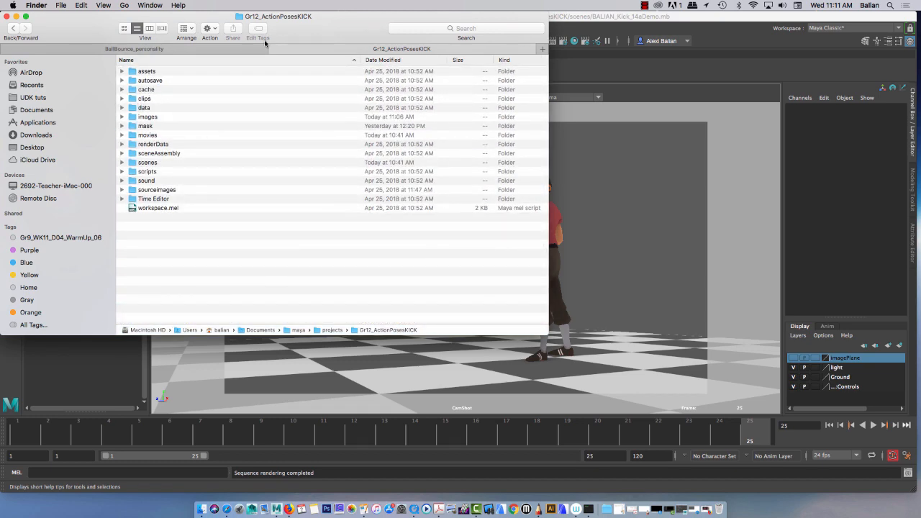
{"action": "left_click", "coordinate": [121, 117]}
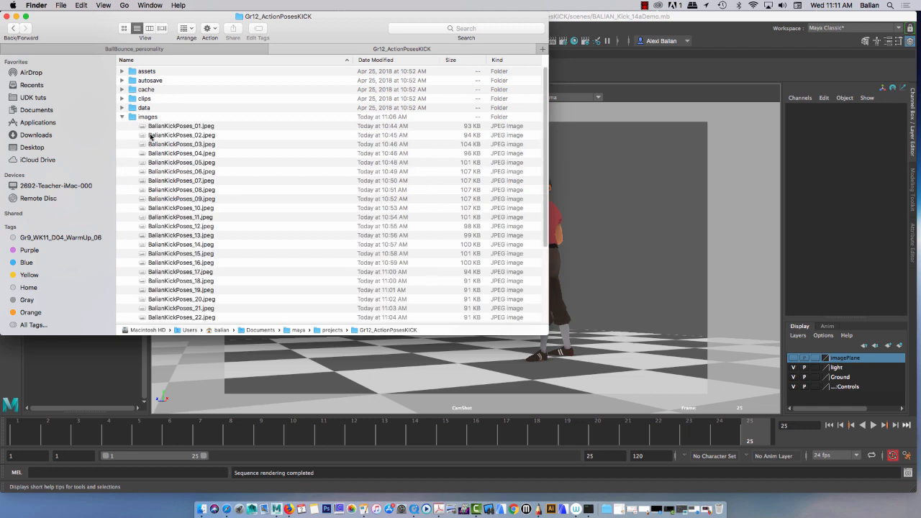
{"action": "left_click", "coordinate": [180, 129]}
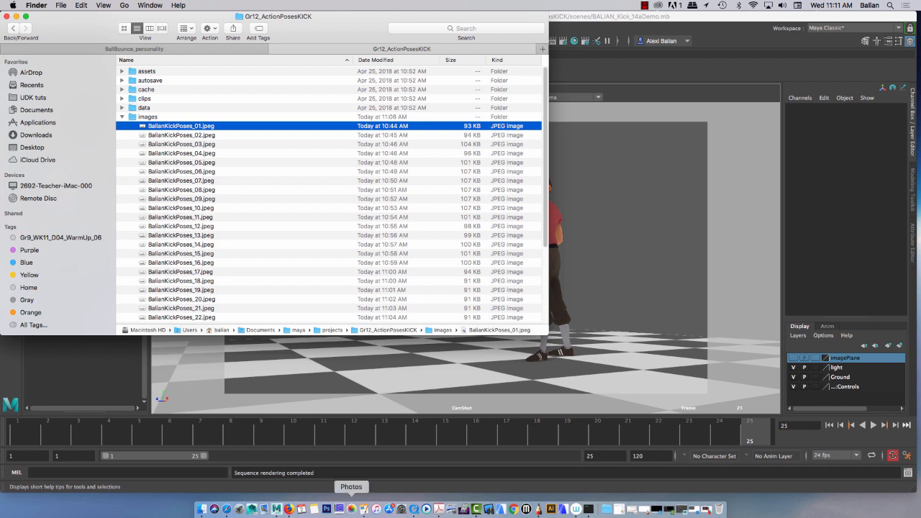
Step: Switch to QuickTime Player 7 and open the rendered JPEGs as an image sequence from frame 01 at 24 frames per second
{"action": "left_click", "coordinate": [414, 510]}
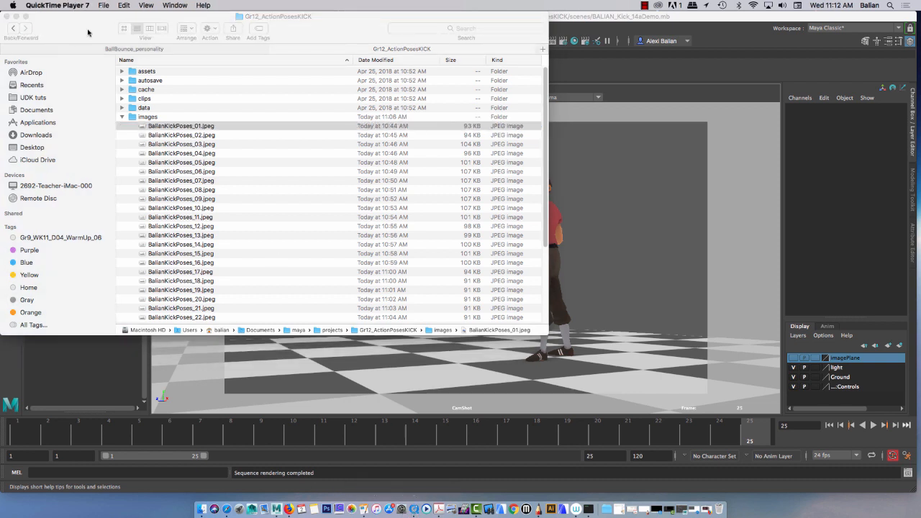
{"action": "left_click", "coordinate": [103, 5]}
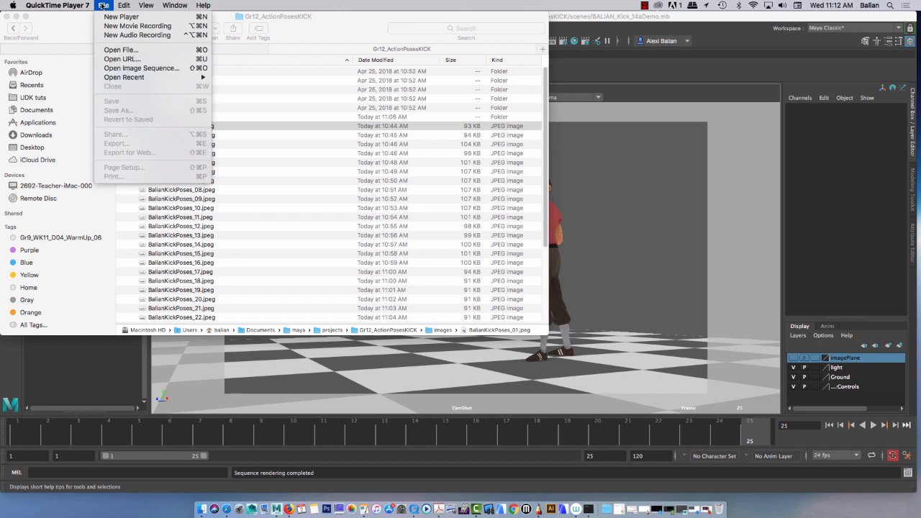
{"action": "left_click", "coordinate": [158, 69]}
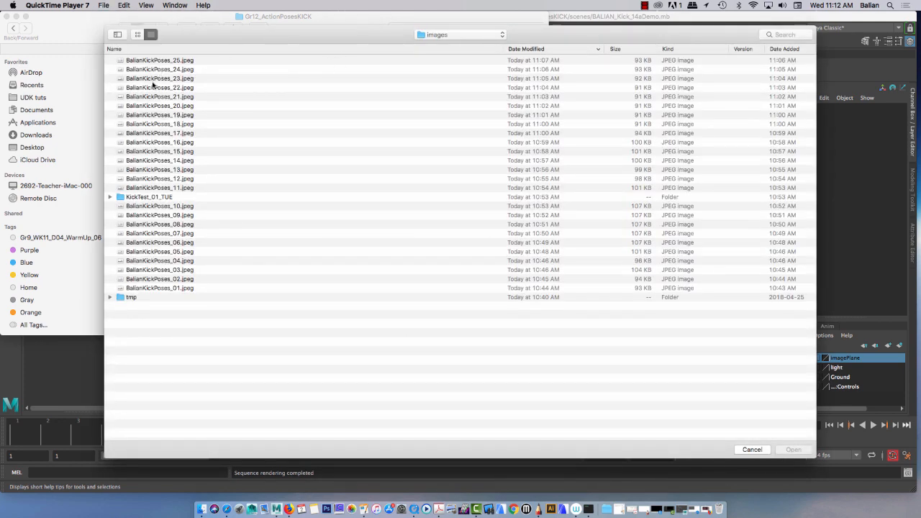
{"action": "left_click", "coordinate": [170, 290]}
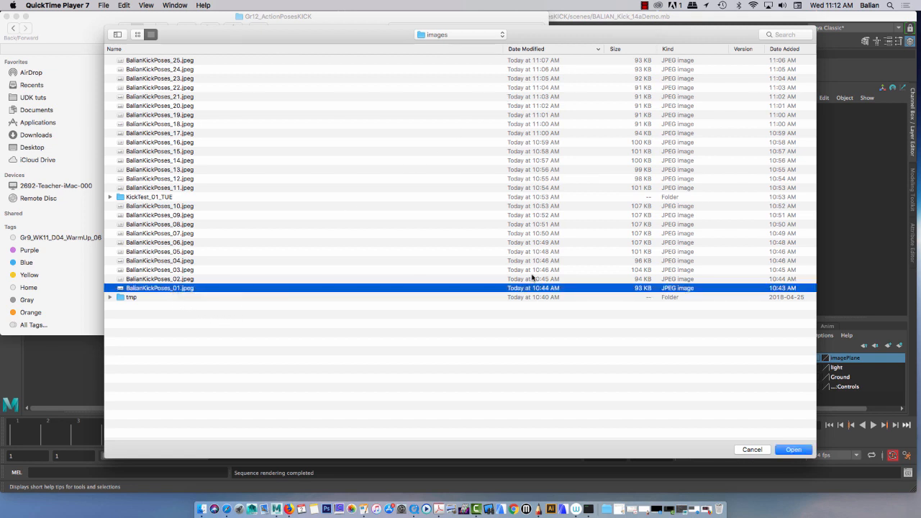
{"action": "left_click", "coordinate": [791, 451]}
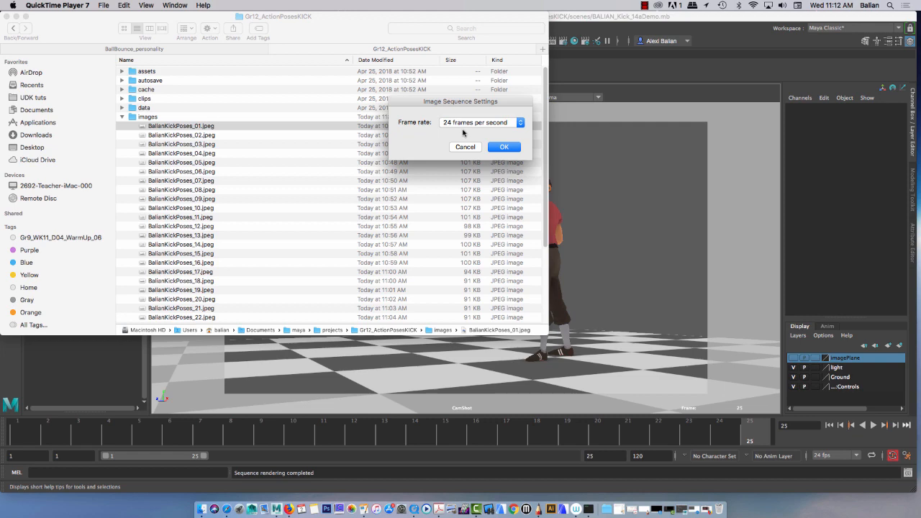
{"action": "left_click", "coordinate": [504, 147]}
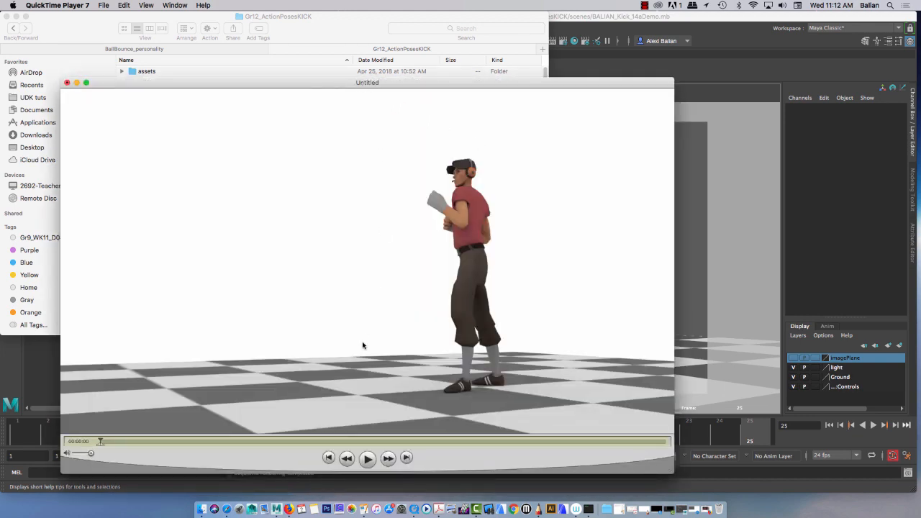
Step: Play the kick image sequence and scrub through it to review the motion
{"action": "left_click", "coordinate": [368, 458]}
{"action": "left_click", "coordinate": [366, 466]}
{"action": "left_click", "coordinate": [365, 466]}
{"action": "left_click_drag", "start_coordinate": [407, 443], "coordinate": [458, 442]}
{"action": "left_click_drag", "start_coordinate": [288, 449], "coordinate": [708, 433]}
Step: Save the sequence as a self-contained movie in the images folder, named with the animator's surname plus _SideKickCycle, and minimise the Finder window
{"action": "key", "text": "super+s"}
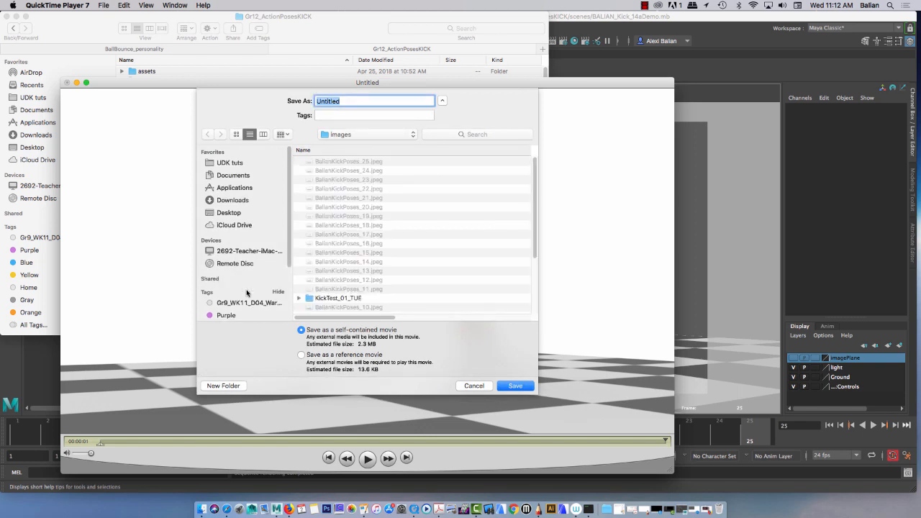
{"action": "type", "text": "Balian_SideKickCyc"}
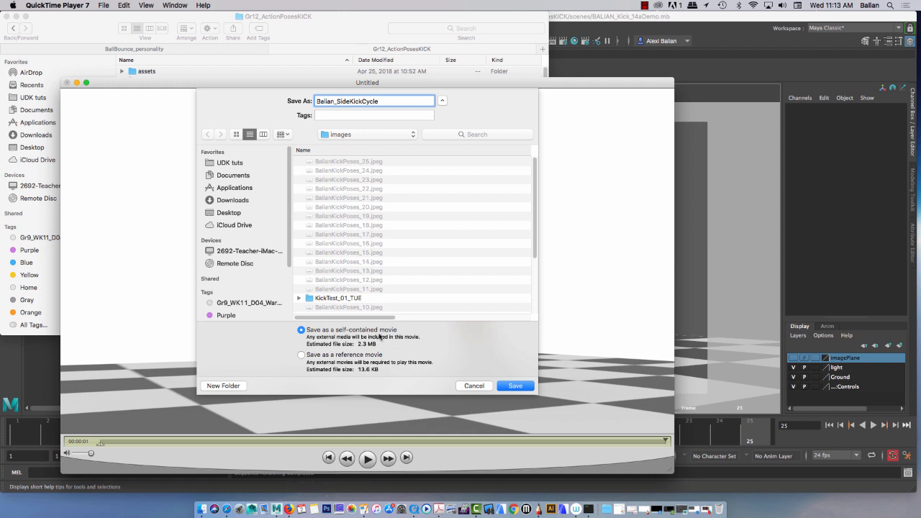
{"action": "key", "text": "Return"}
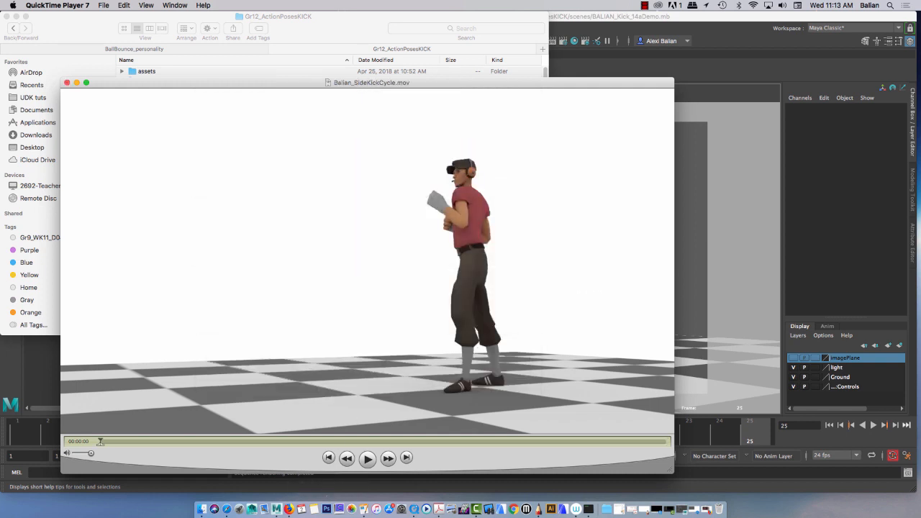
{"action": "left_click", "coordinate": [15, 16]}
{"action": "left_click_drag", "start_coordinate": [268, 87], "coordinate": [262, 86]}
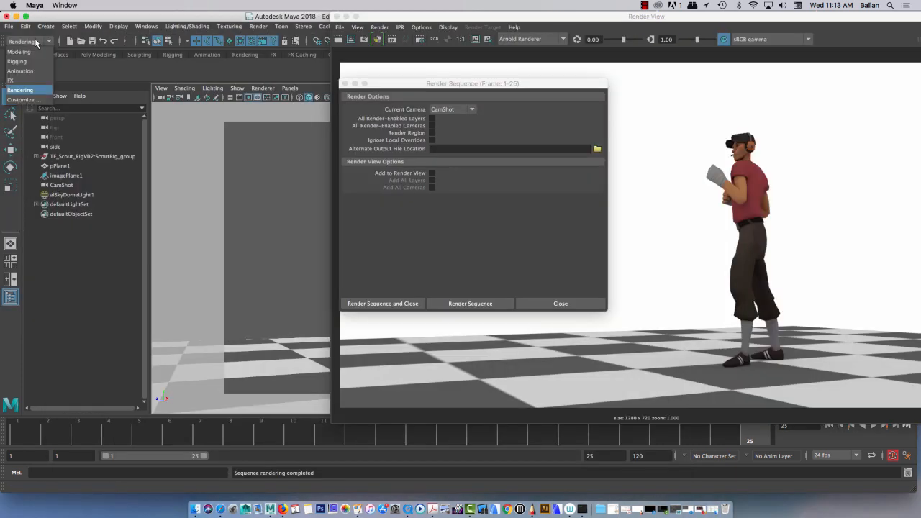
Step: Return to Maya and switch the menu set to Modeling and back to Rendering
{"action": "left_click", "coordinate": [37, 42]}
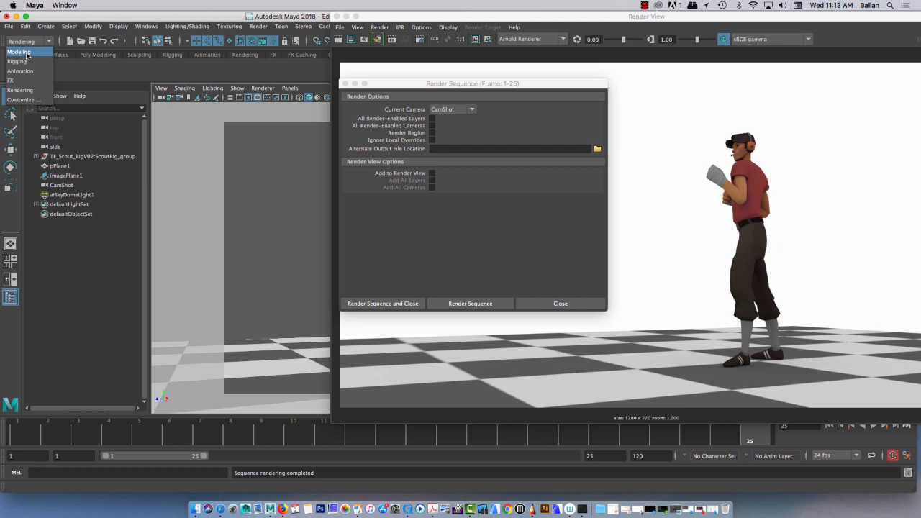
{"action": "left_click", "coordinate": [26, 52]}
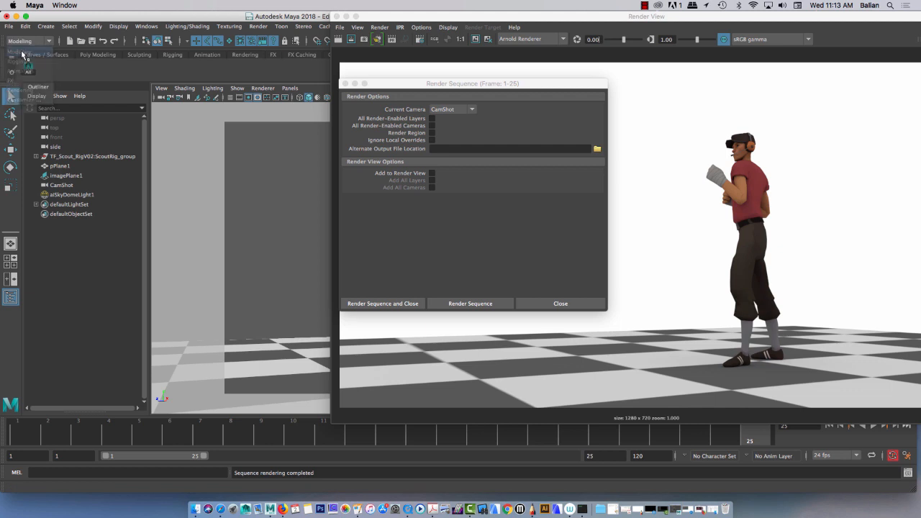
{"action": "left_click", "coordinate": [28, 42]}
{"action": "left_click", "coordinate": [23, 90]}
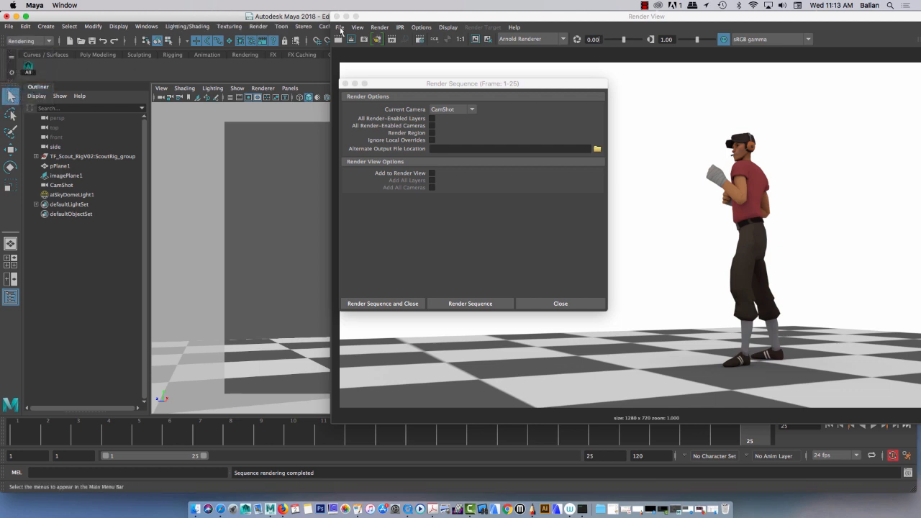
Step: Minimise the Render View and close the Render Sequence options window
{"action": "left_click", "coordinate": [346, 17]}
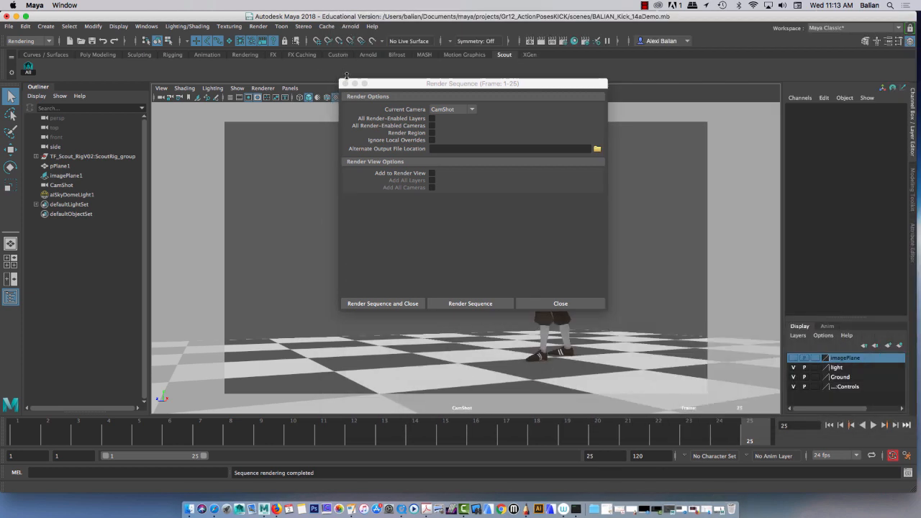
{"action": "left_click", "coordinate": [346, 84]}
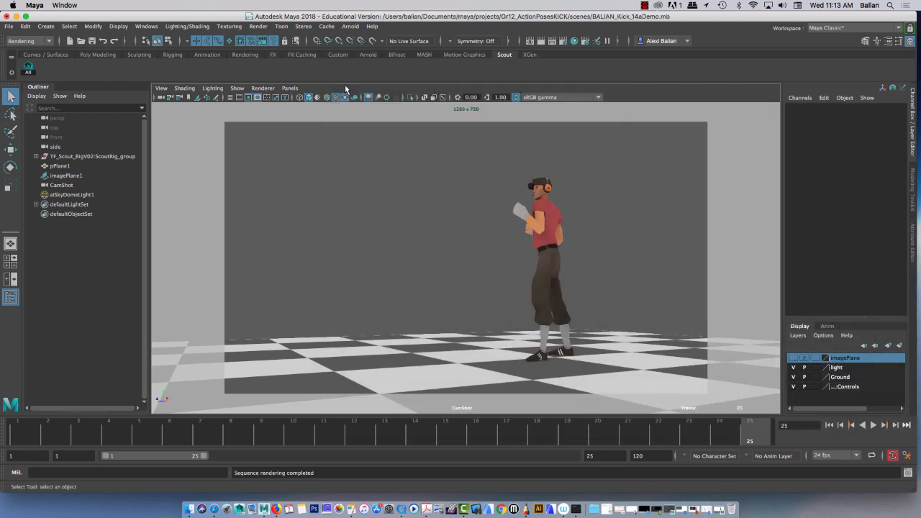
{"action": "left_click", "coordinate": [257, 27]}
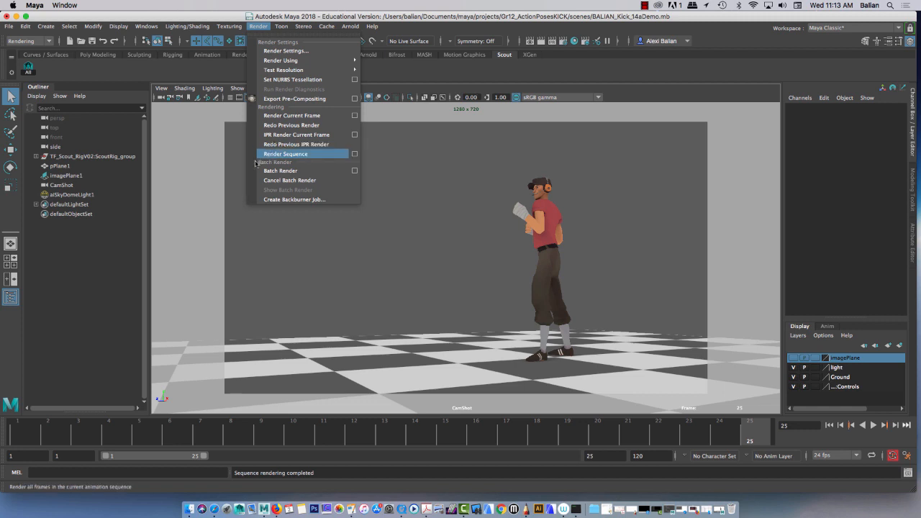
{"action": "left_click", "coordinate": [195, 157]}
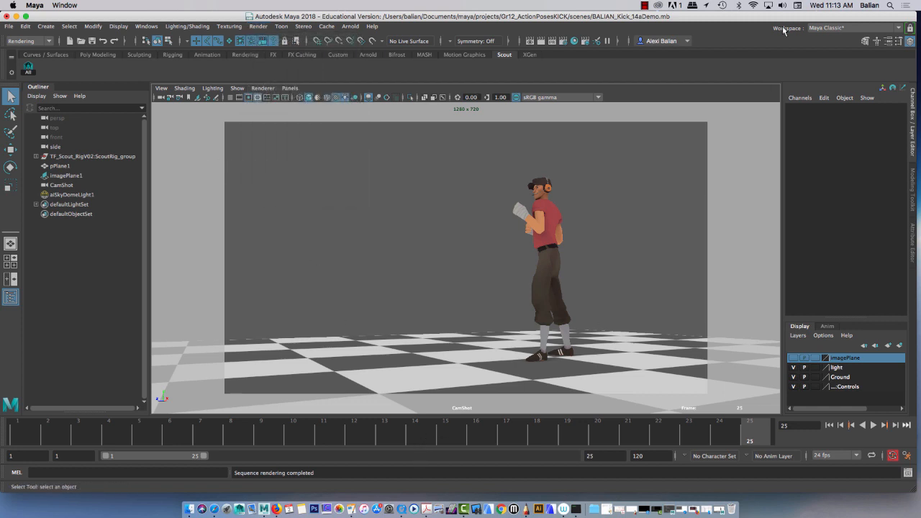
{"action": "left_click", "coordinate": [645, 5]}
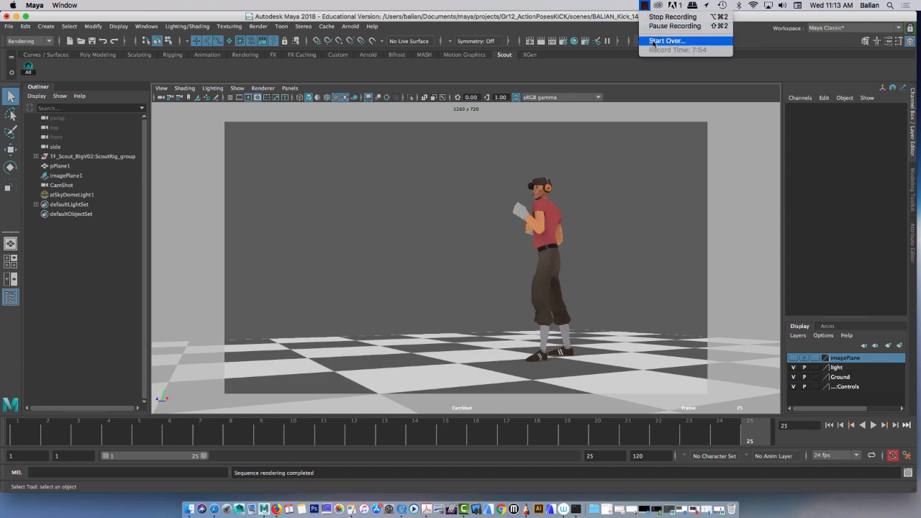